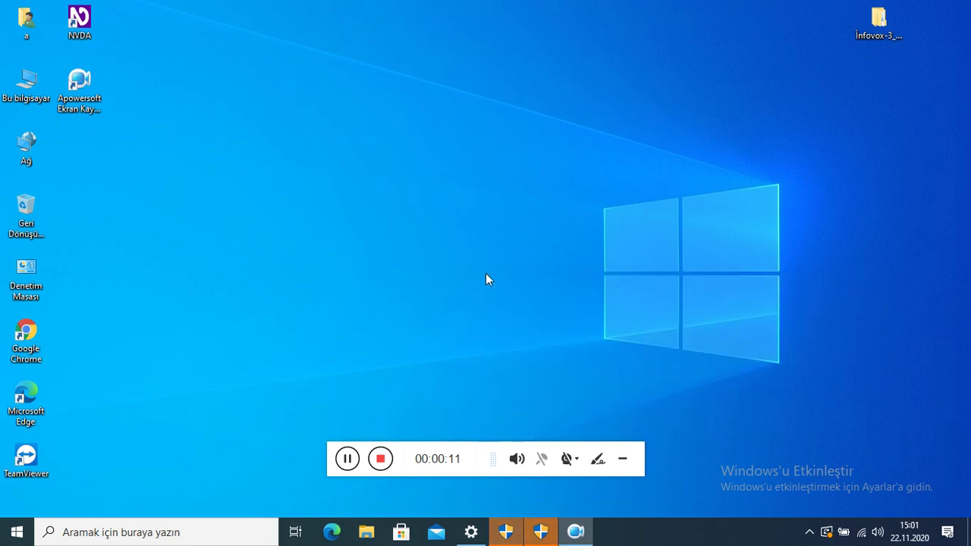
Change the NVDA speech synthesizer to Dual voice using Speech API version 5 and save the settings
key("Down")
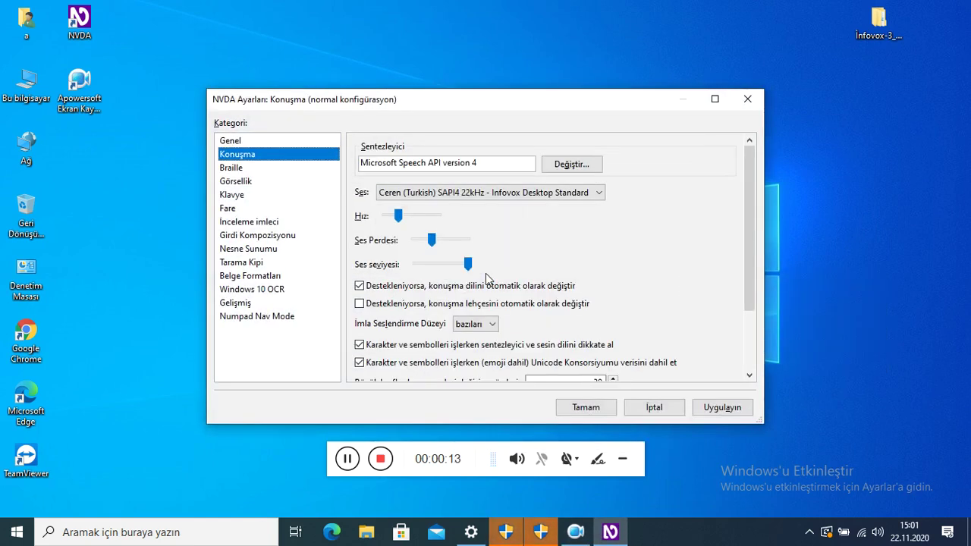
key("Tab")
key("Return")
key("Up")
key("Up")
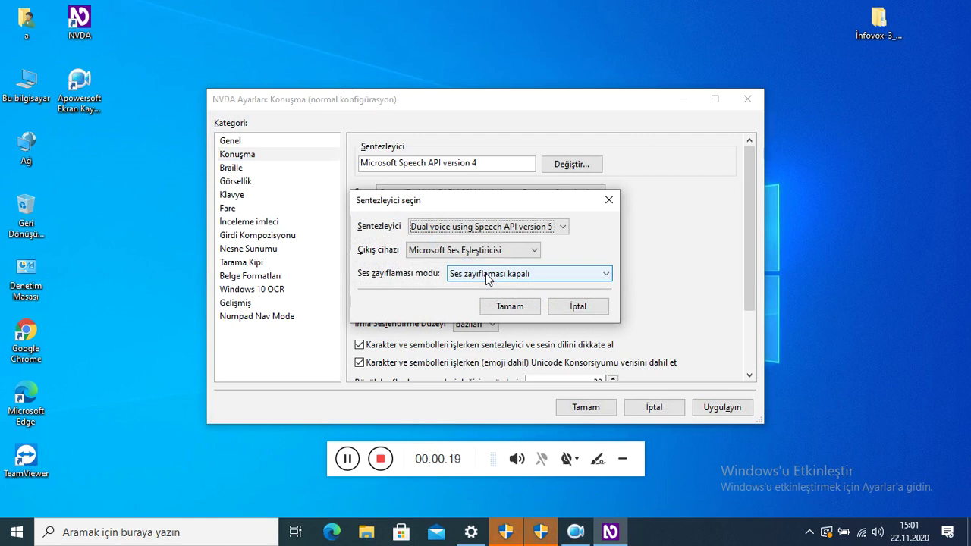
key("Return")
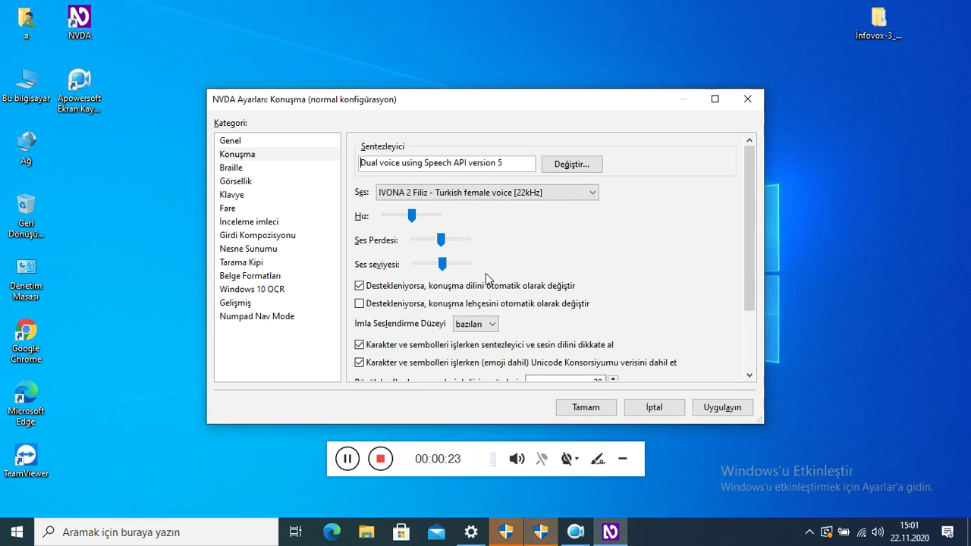
key("Tab")
key("Tab")
key("Return")
key("insert+n")
key("Down")
key("Right")
key("Return")
key("Down")
key("Tab")
key("Tab")
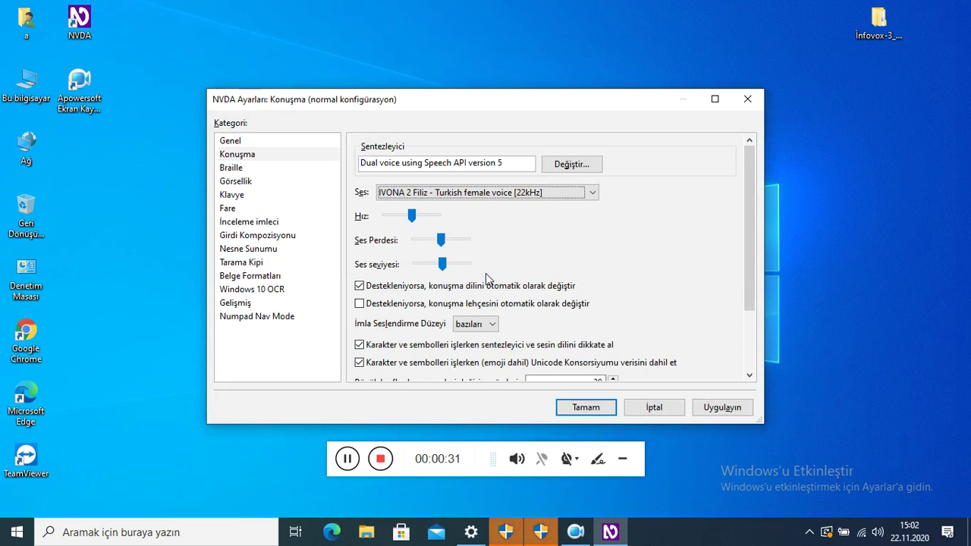
key("Escape")
Reopen NVDA's Speech settings and look through the available voices, returning to IVONA 2 Filiz - Turkish female voice [22kHz]
key("Insert+n")
key("Return")
key("Return")
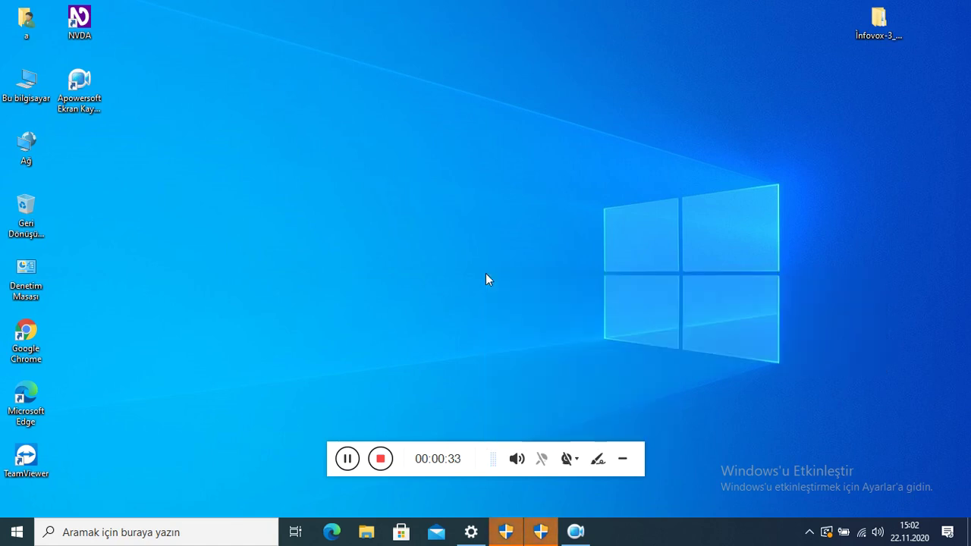
key("Down")
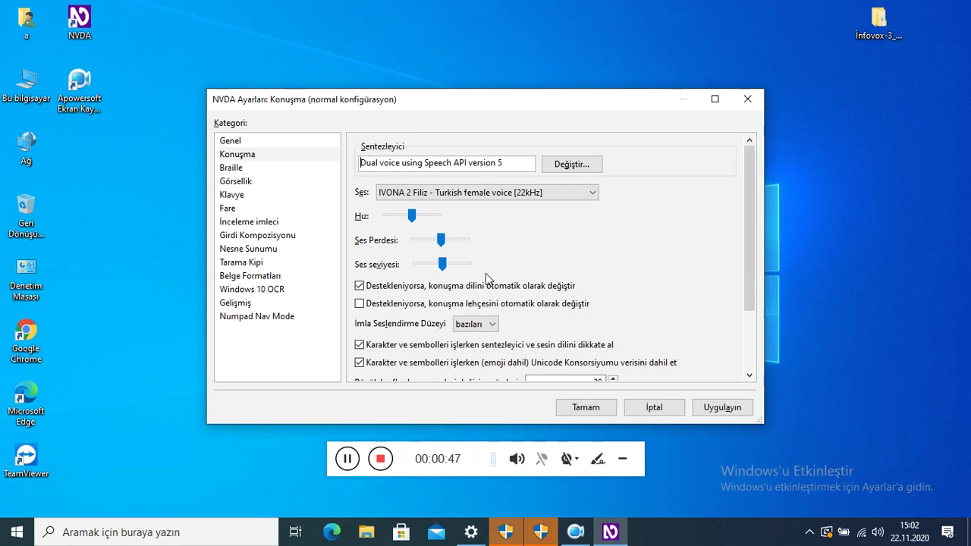
key("Tab")
key("Tab")
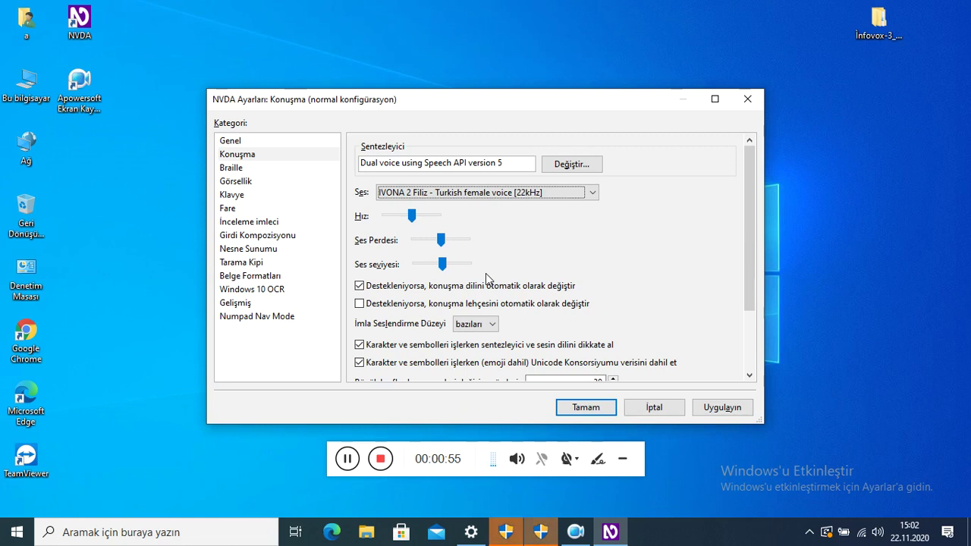
key("Down")
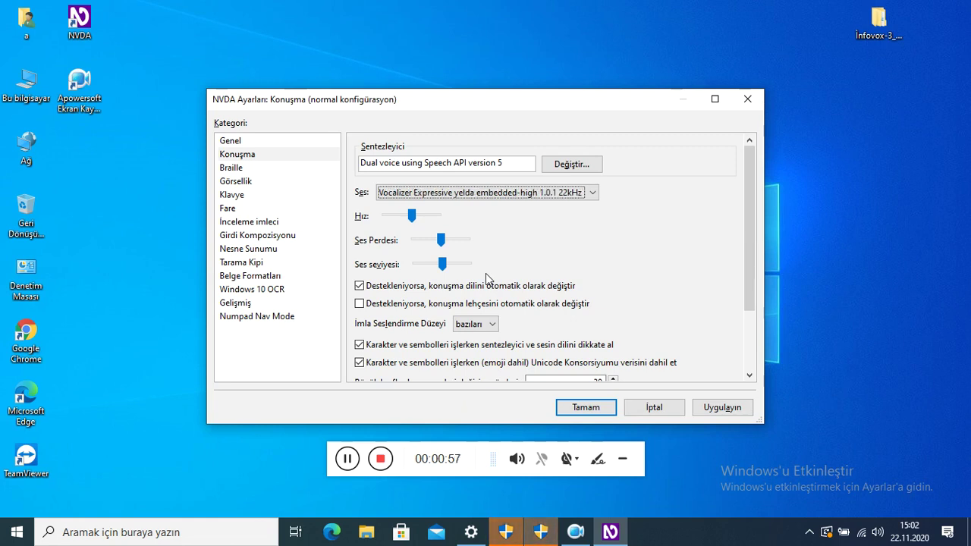
key("Down")
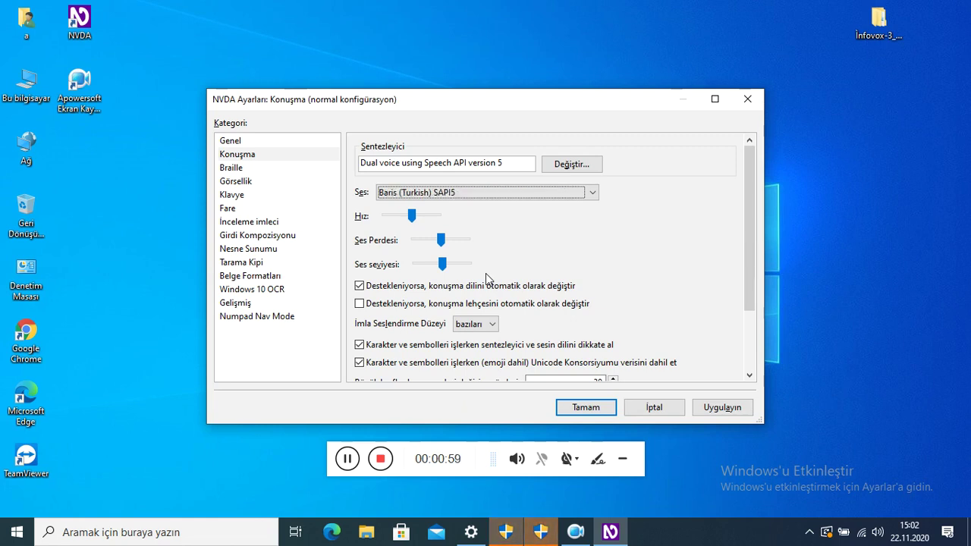
key("Down")
key("Up")
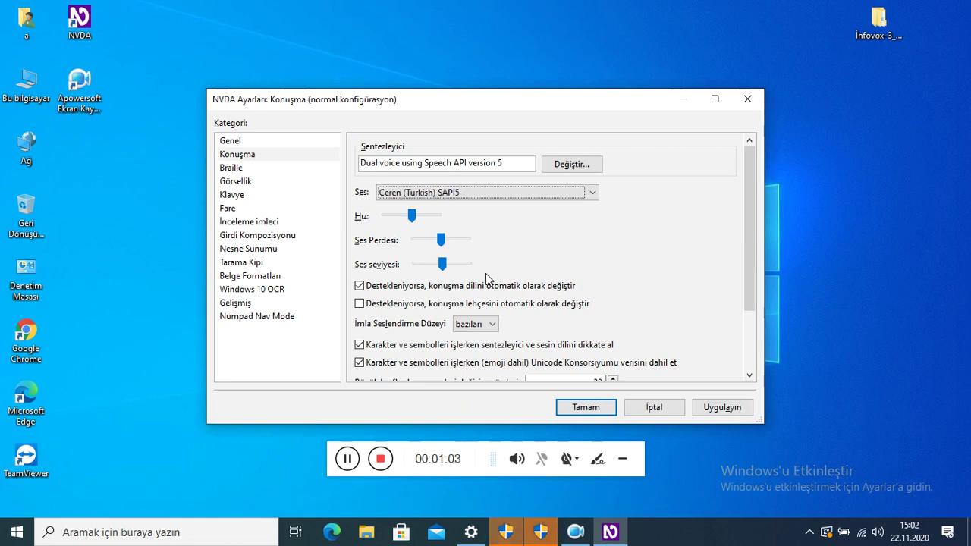
key("Down")
key("Down")
key("Down")
key("Down")
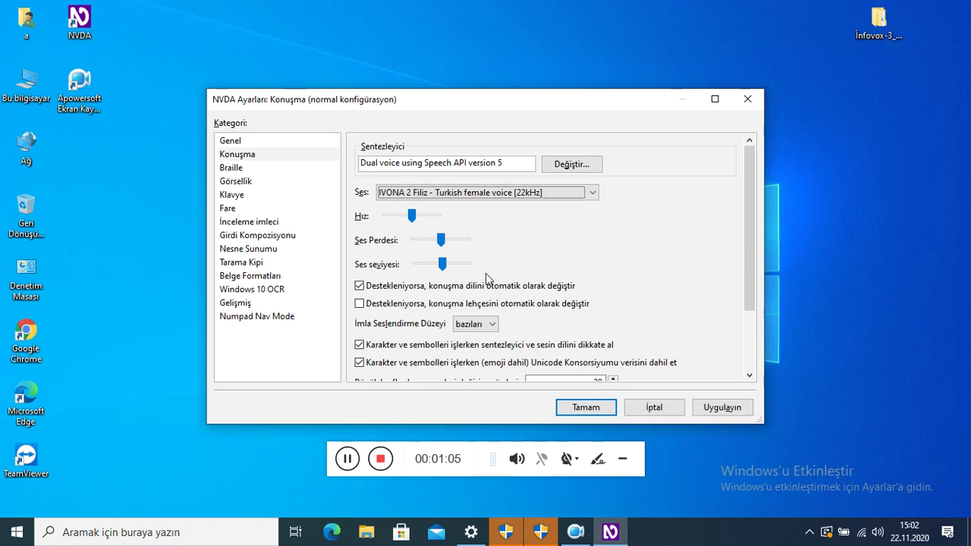
Try the eSpeak NG and Microsoft Speech API version 4 synthesizers with the Speech settings open
key("Down")
key("Return")
key("insert+n")
key("Right")
key("Return")
key("Down")
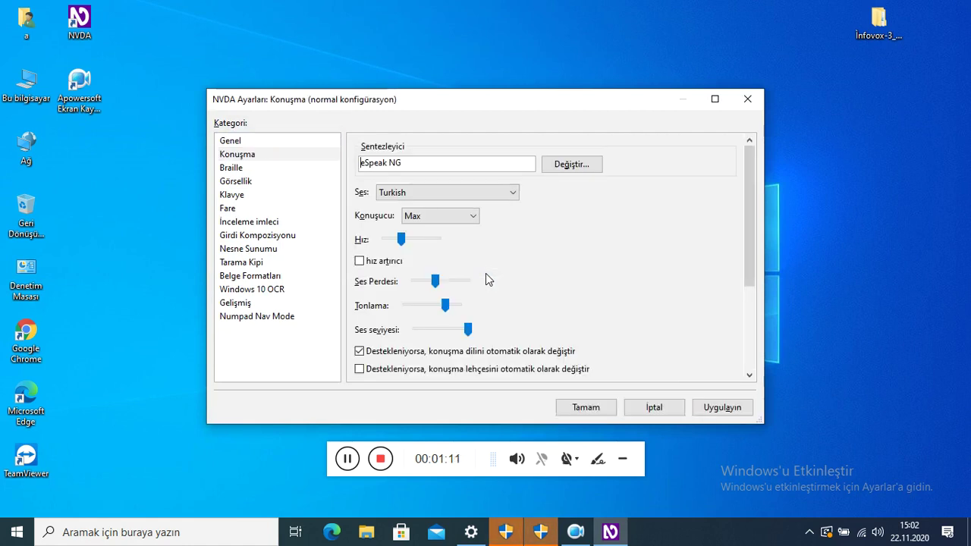
key("ctrl+insert+s")
key("Down")
key("Return")
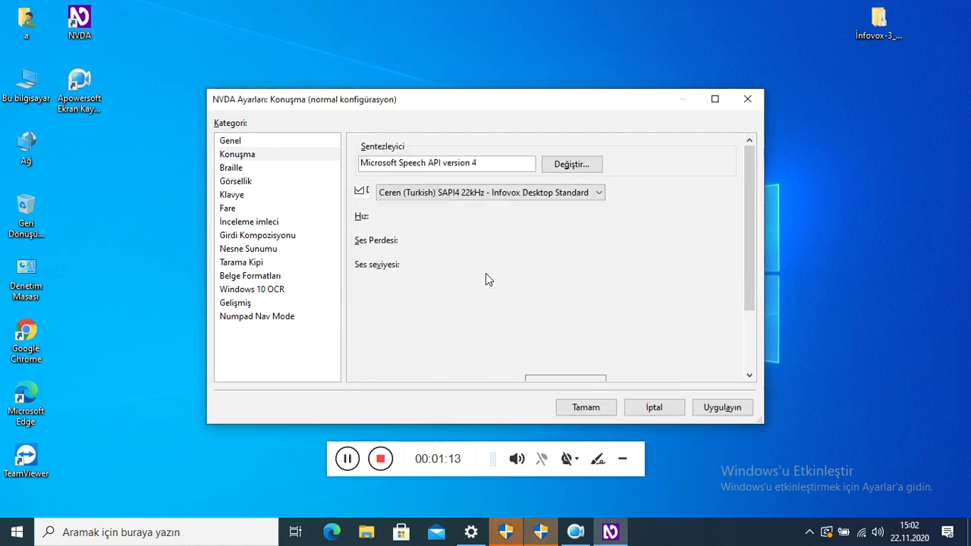
key("ctrl+insert+s")
key("Up")
key("Return")
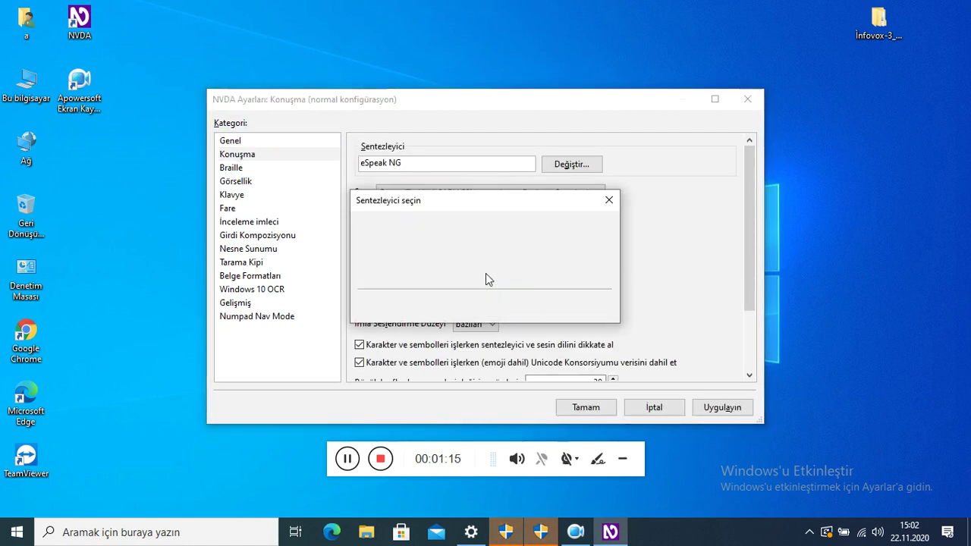
Switch the synthesizer back to Dual voice using Speech API version 5 and close the Speech settings
key("ctrl+insert+s")
key("Up")
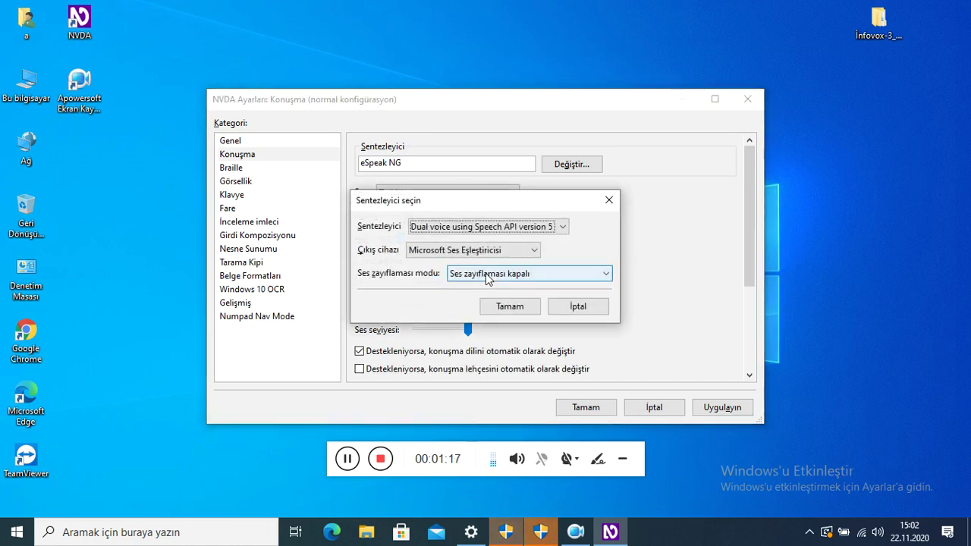
key("Return")
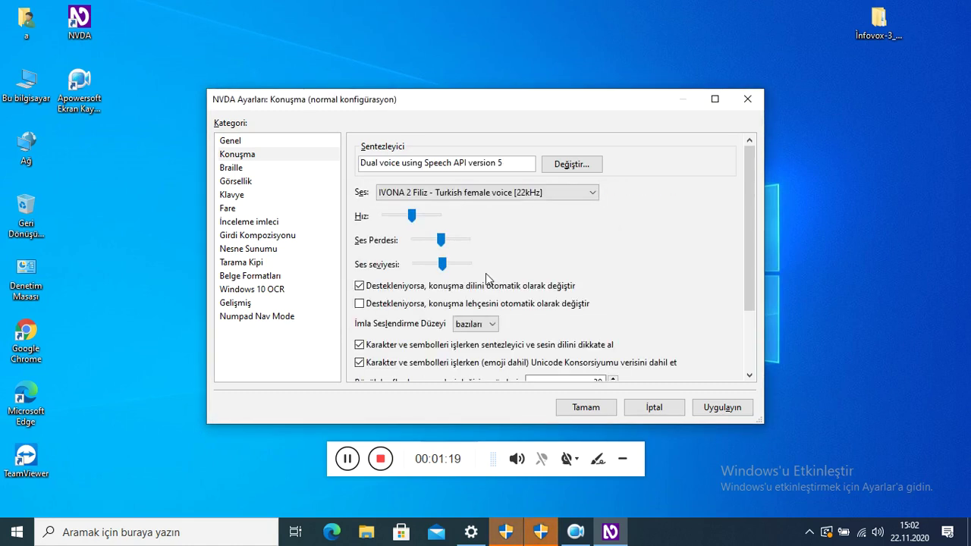
key("Escape")
key("insert+n")
key("Down")
key("Right")
key("Escape")
key("Escape")
Reopen NVDA's Speech settings and lower the speech rate of the IVONA 2 Filiz voice by three increments
key("insert+ctrl+g")
key("Down")
key("Tab")
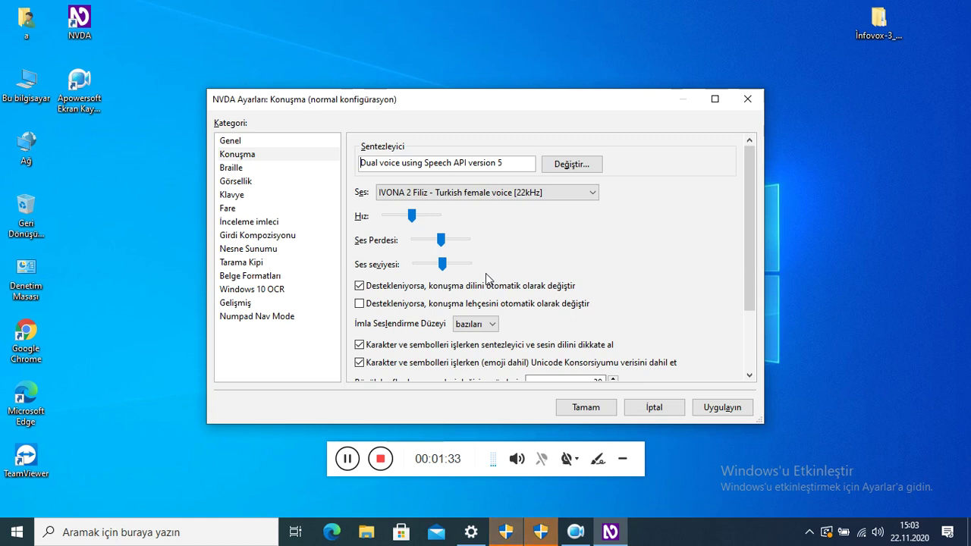
key("Tab")
key("Tab")
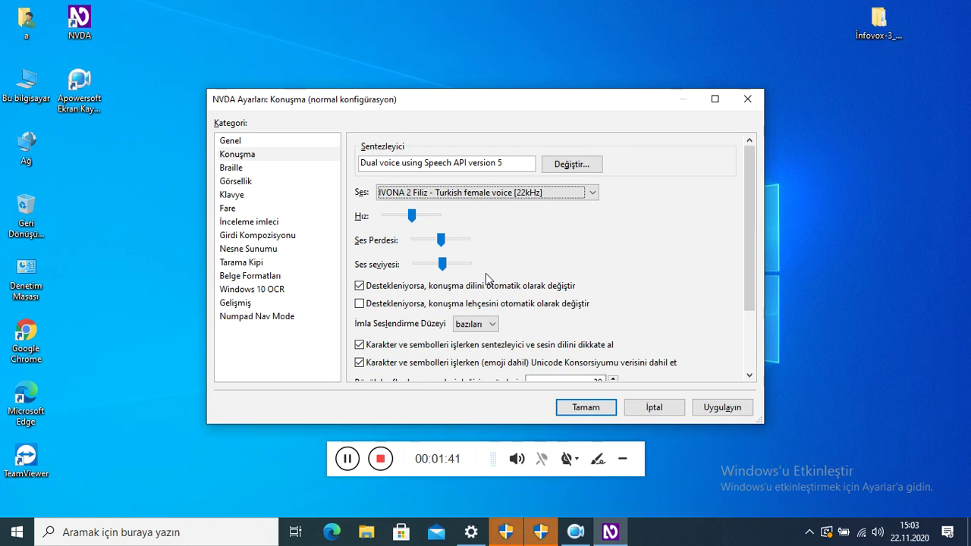
key("Tab")
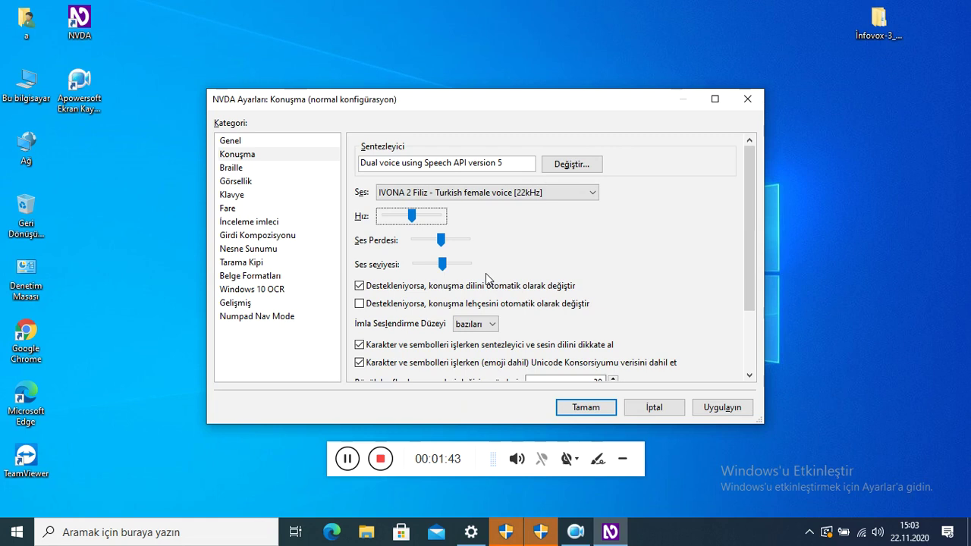
key("Left")
key("Left")
key("Left")
key("Tab")
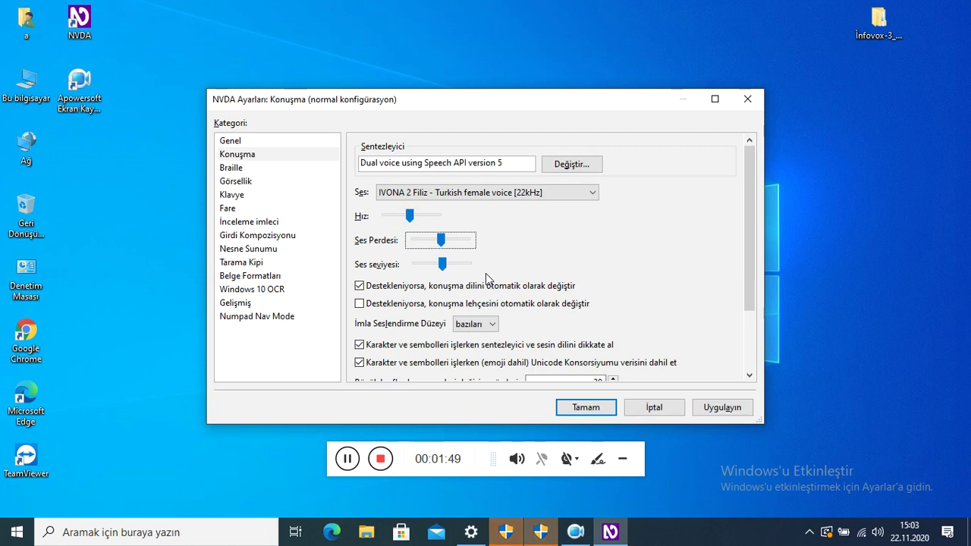
Raise the volume of the IVONA 2 Filiz voice to its maximum
key("Tab")
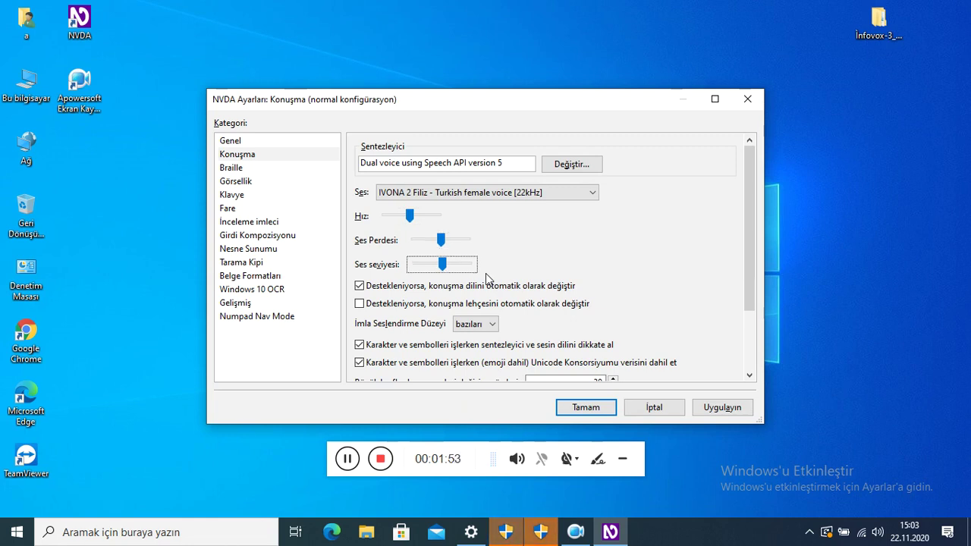
key("Right")
key("Right")
key("Right")
key("Right")
key("Right")
key("Right")
key("Right")
key("Right")
key("Right")
key("Right")
key("Right")
key("Right")
key("Right")
key("Right")
key("Right")
key("Right")
key("Right")
key("Right")
key("Right")
key("Right")
key("Right")
key("Right")
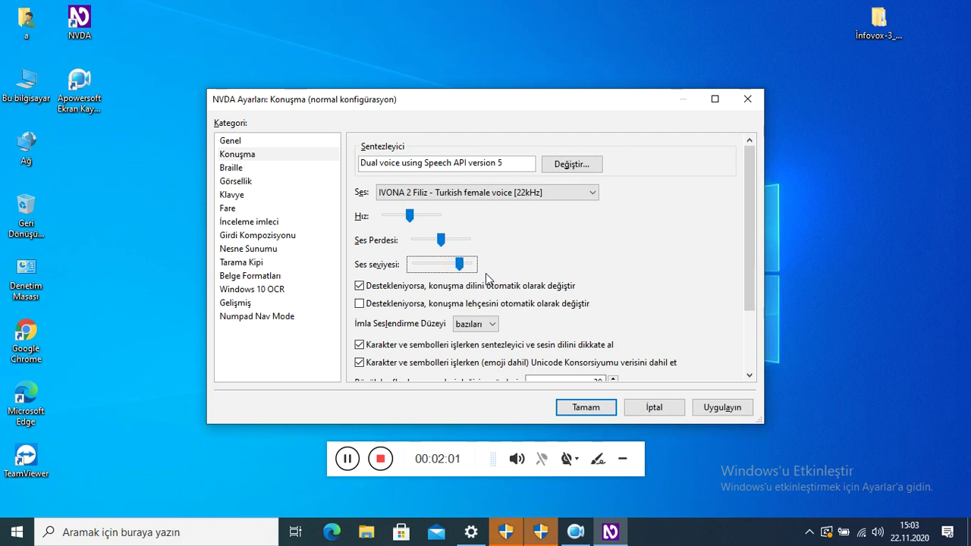
key("Right")
key("Right")
key("Right")
key("Right")
key("Right")
key("Right")
key("Right")
key("Right")
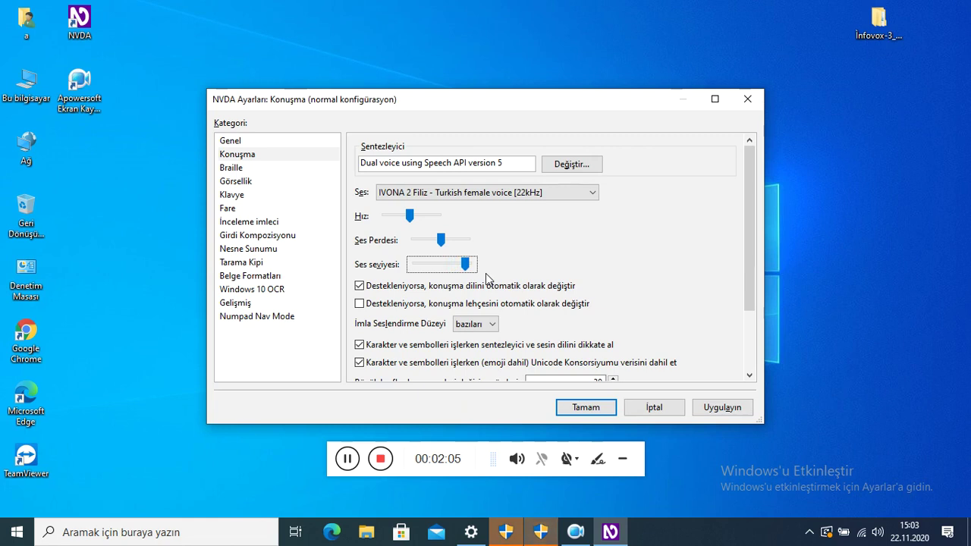
key("Right")
key("Right")
key("Right")
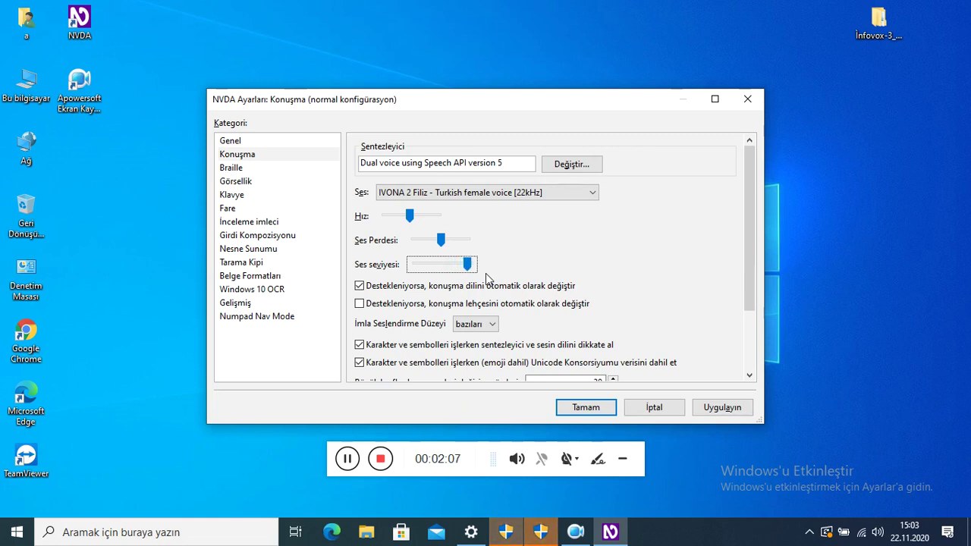
key("Right")
Enable automatic dialect switching when supported and set the punctuation level (İmla Seslendirme Düzeyi) to tümü
key("Tab")
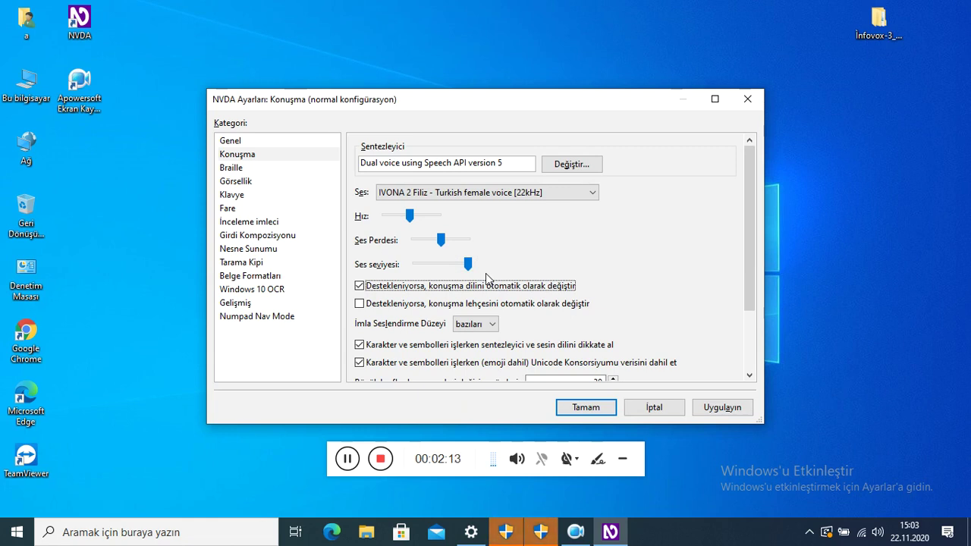
key("Tab")
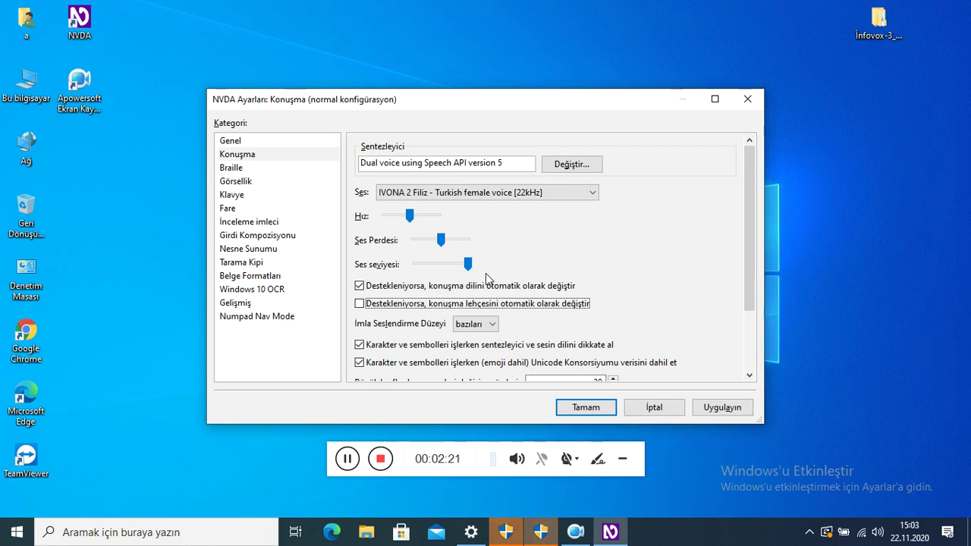
key("space")
key("Tab")
key("Down")
key("Down")
key("Tab")
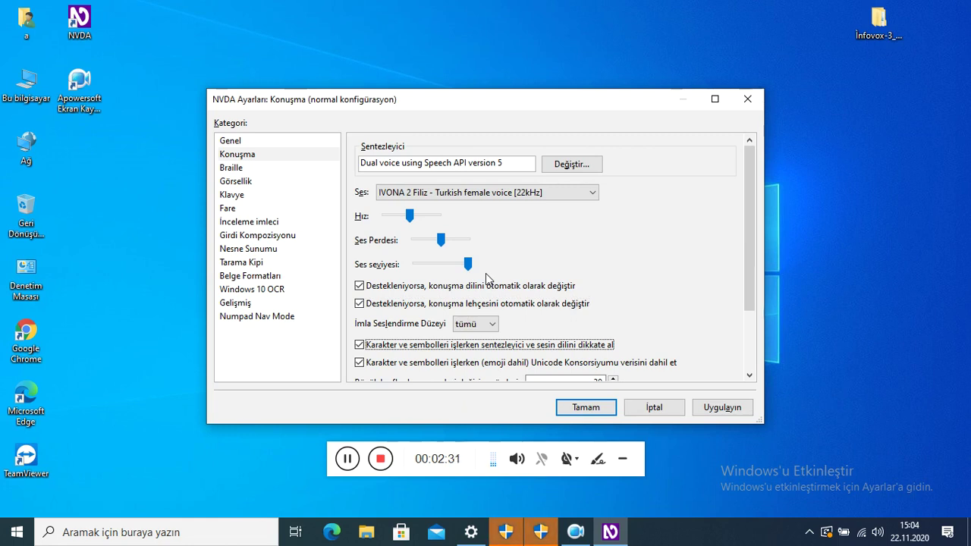
Go through the remaining symbol, capital-letter and spelling options and save the Speech settings
key("Tab")
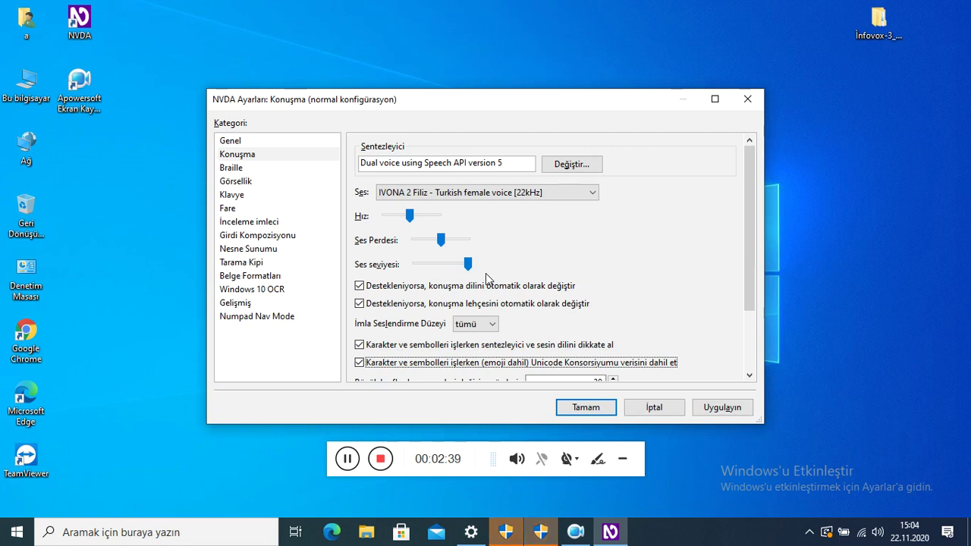
key("Tab")
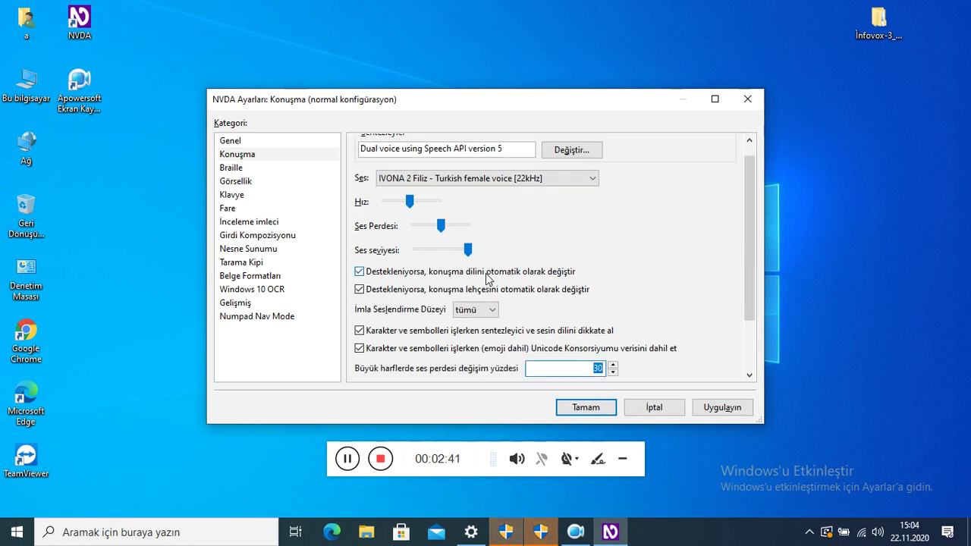
key("Tab")
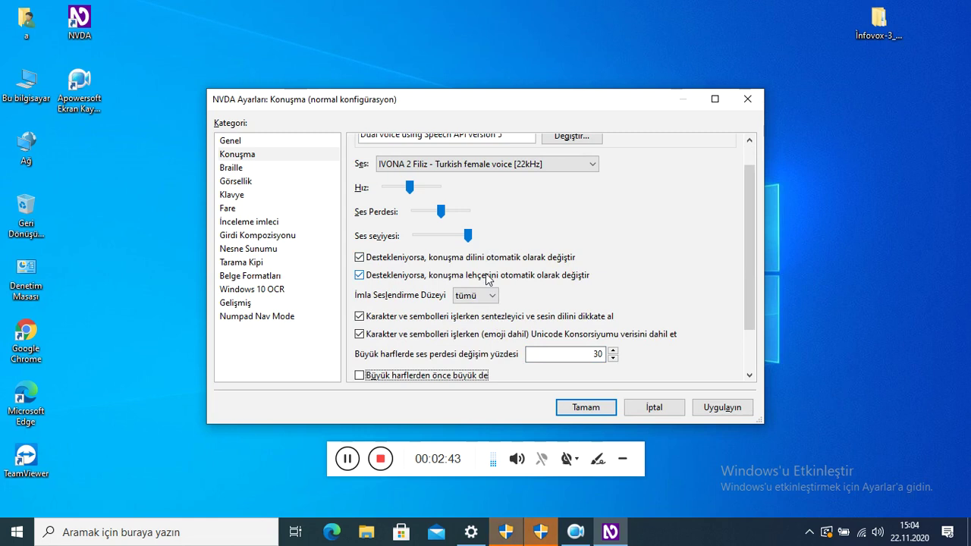
key("Tab")
key("Tab")
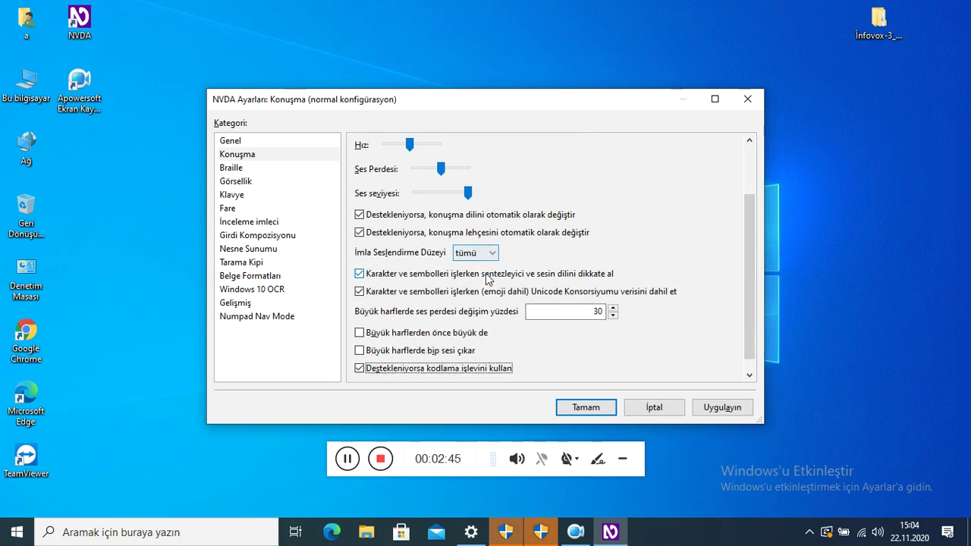
key("Tab")
key("Return")
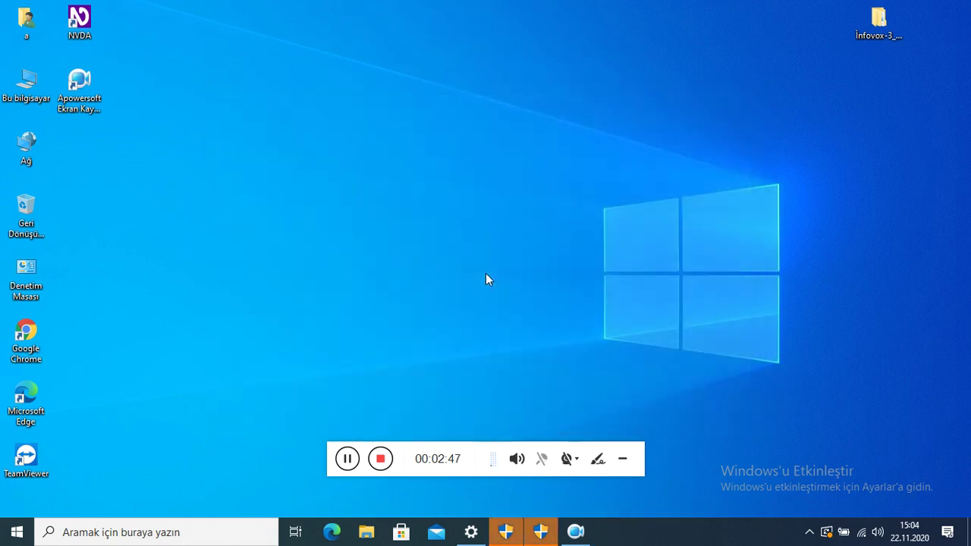
Open the settings of the Dual voice add-on from NVDA
key("insert+n")
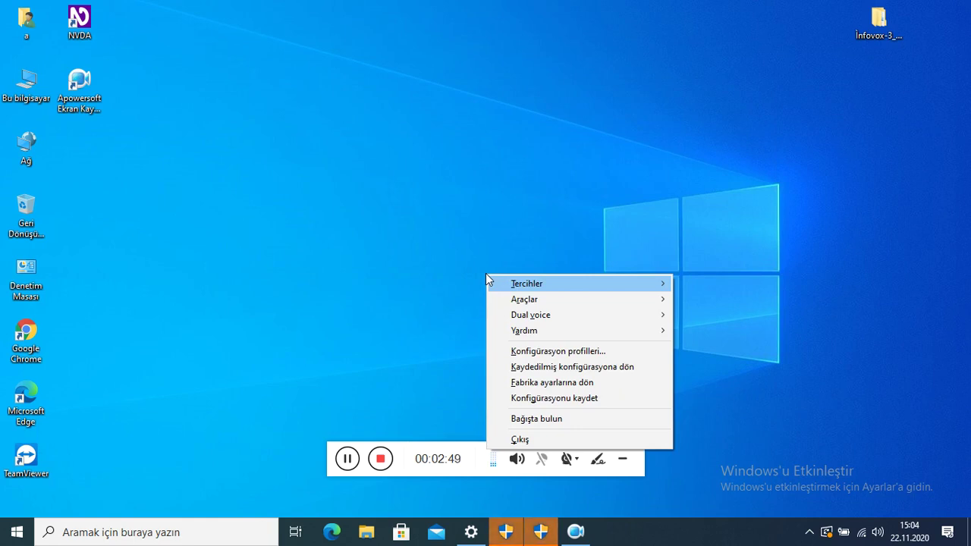
key("Down")
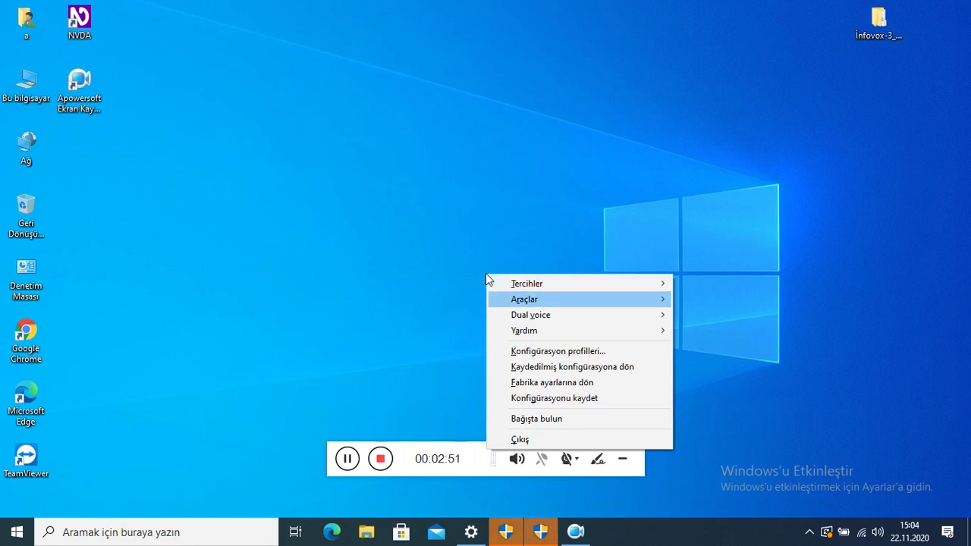
key("Down")
key("Right")
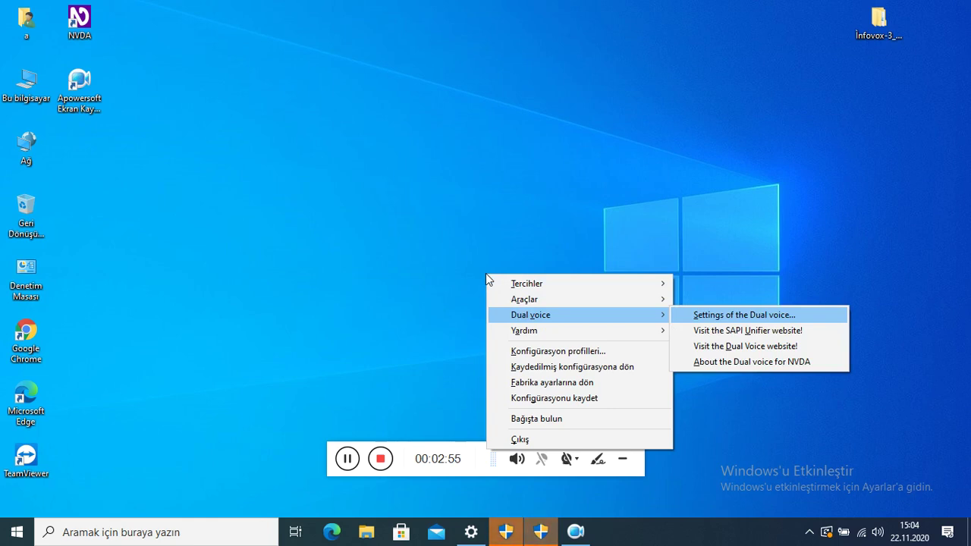
key("Return")
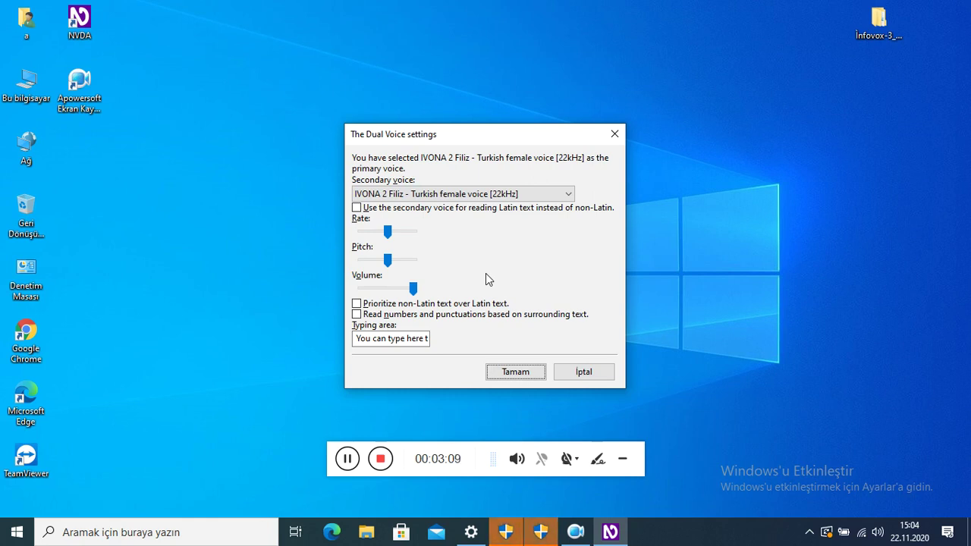
Enable using the secondary voice for reading Latin text instead of non-Latin, keeping IVONA 2 Filiz as the secondary voice
key("Tab")
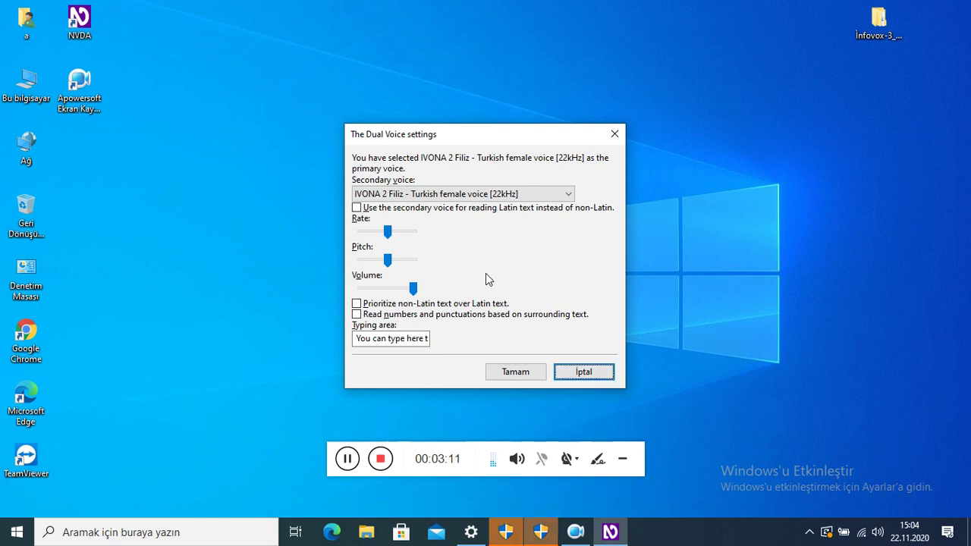
key("Tab")
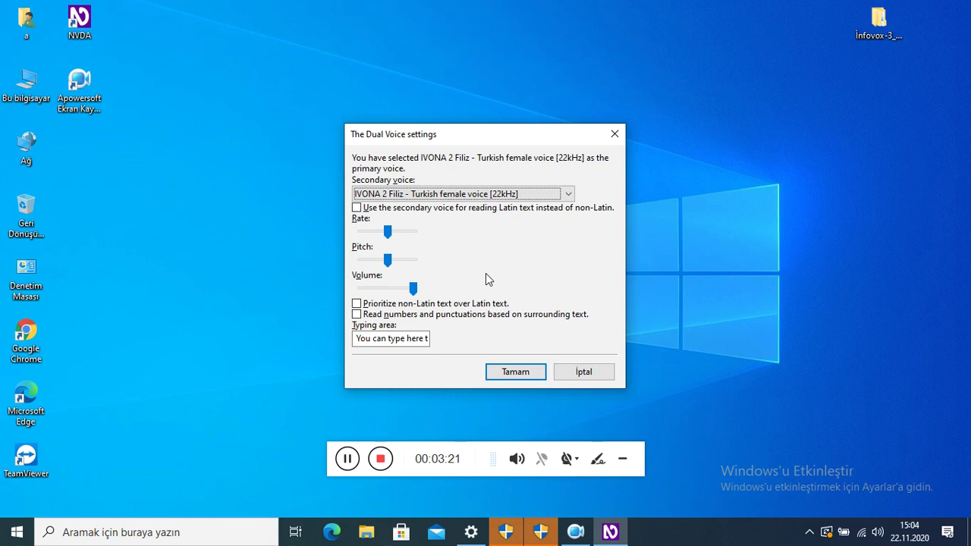
key("Tab")
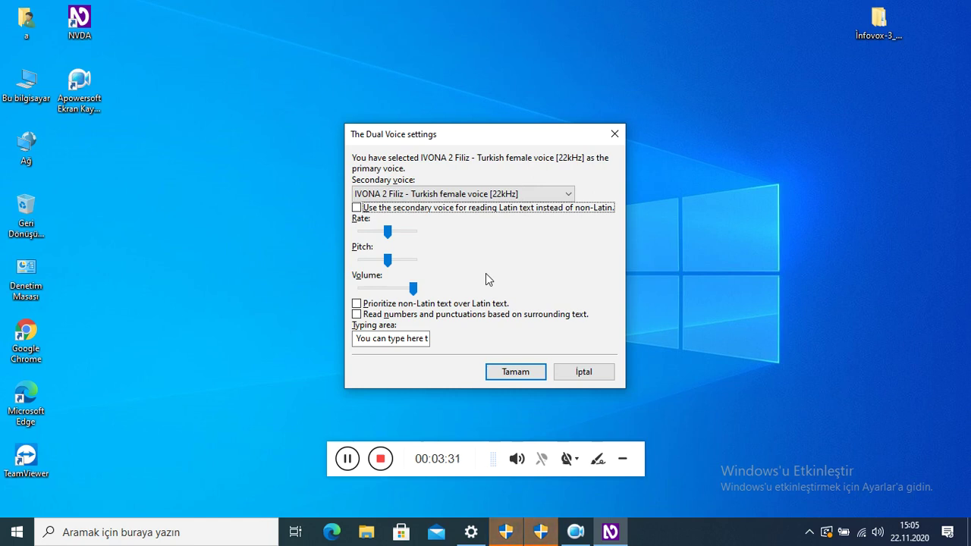
key("space")
key("Tab")
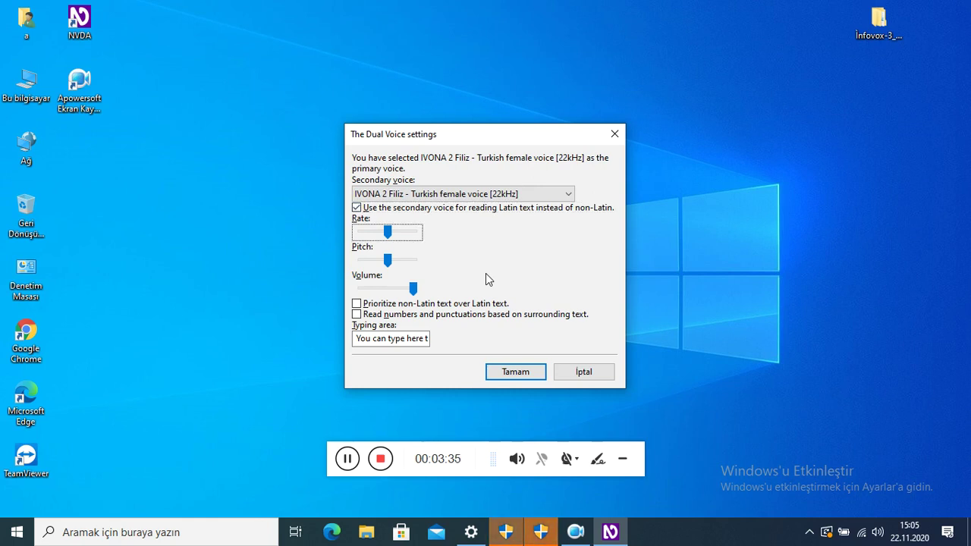
Review the secondary voice's pitch and volume, the text-handling options and the typing area in the Dual Voice settings
key("Tab")
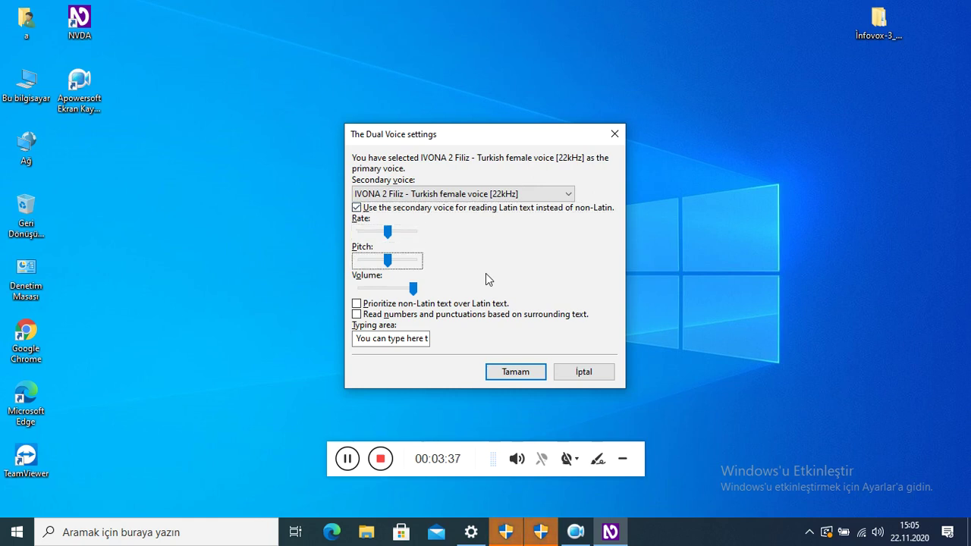
key("Tab")
key("Tab")
key("Tab")
key("Tab")
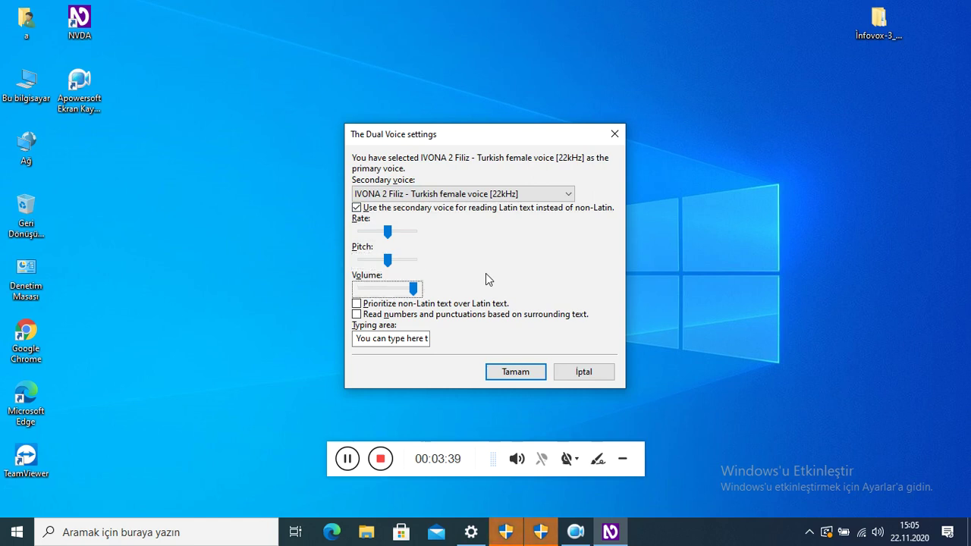
key("Tab")
key("Tab")
key("Tab")
key("Tab")
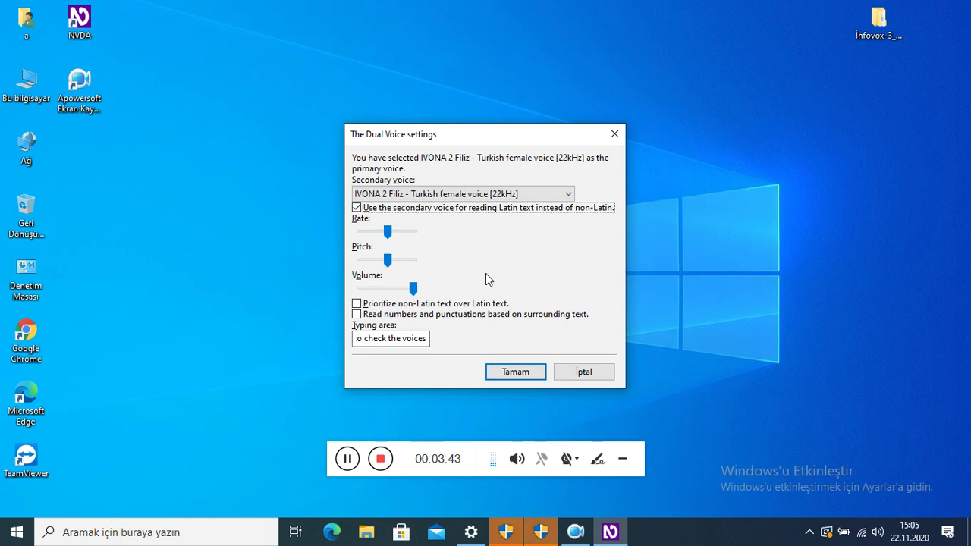
Lower the secondary voice's pitch by one increment
key("Tab")
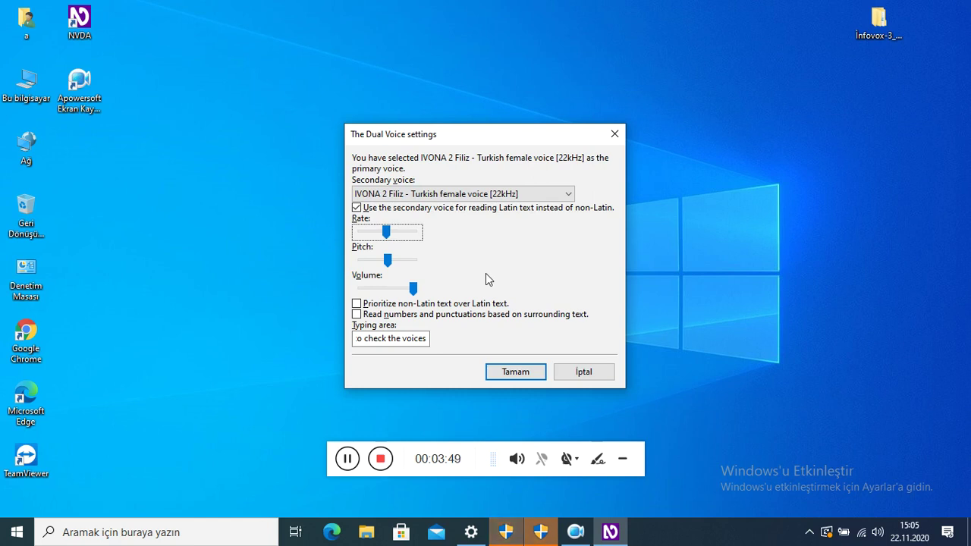
key("Tab")
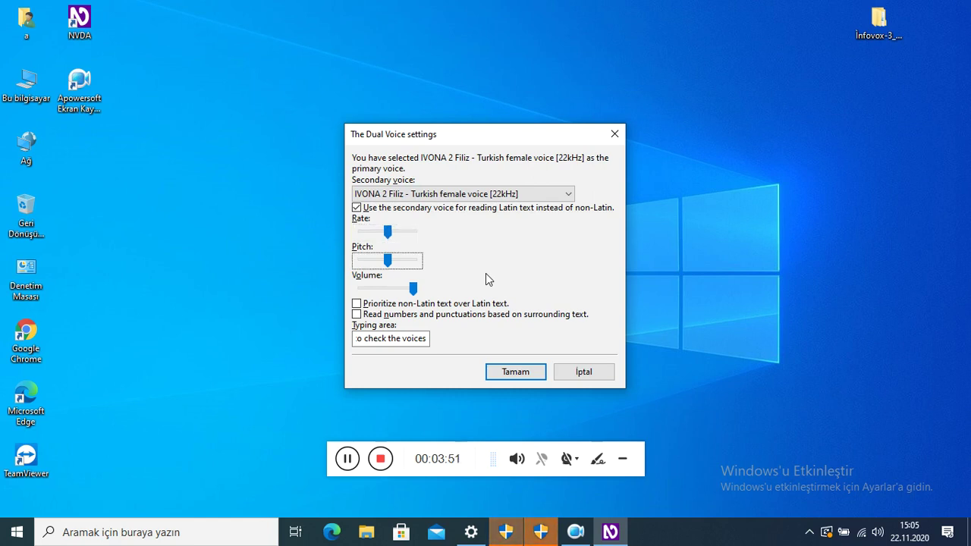
key("Left")
key("Tab")
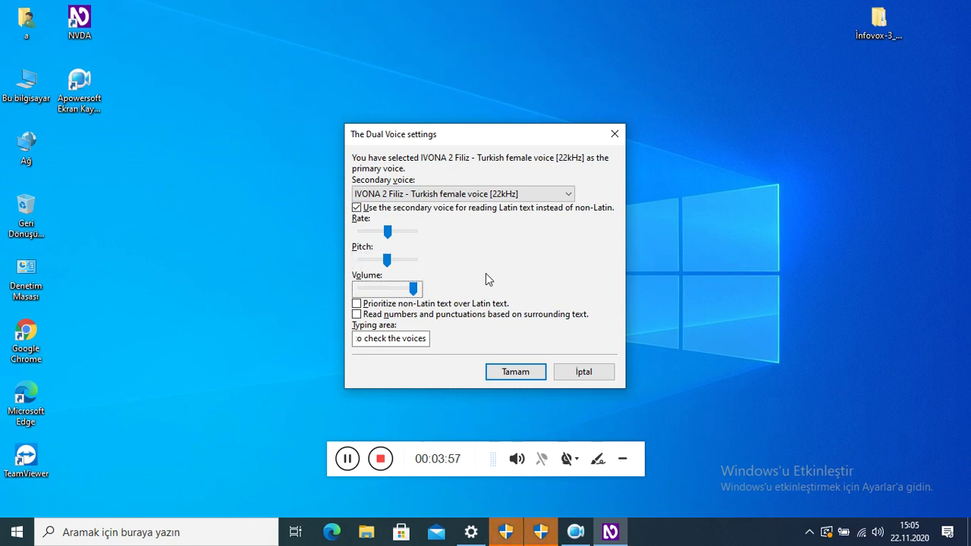
Enable prioritizing non-Latin text and reading numbers and punctuations based on surrounding text, and save the Dual Voice settings
key("Tab")
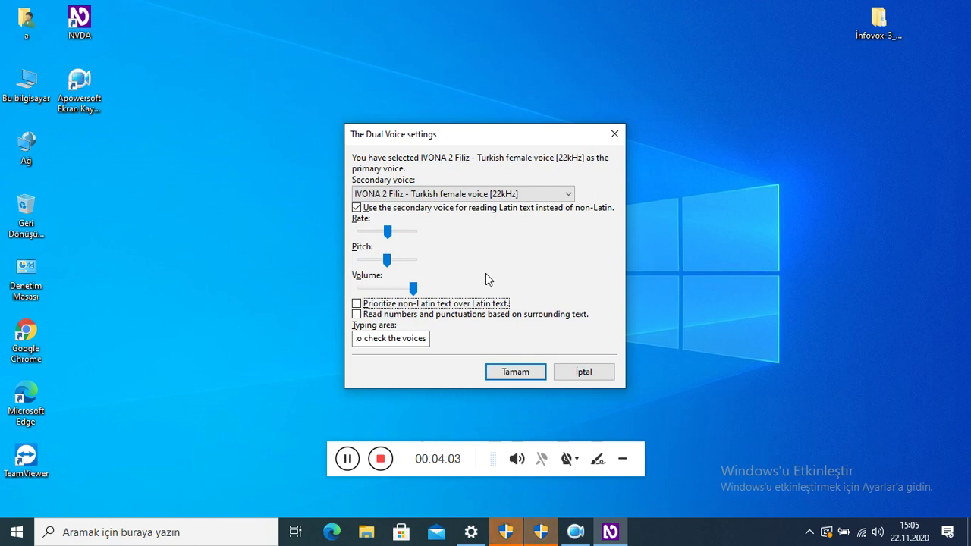
key("space")
key("Tab")
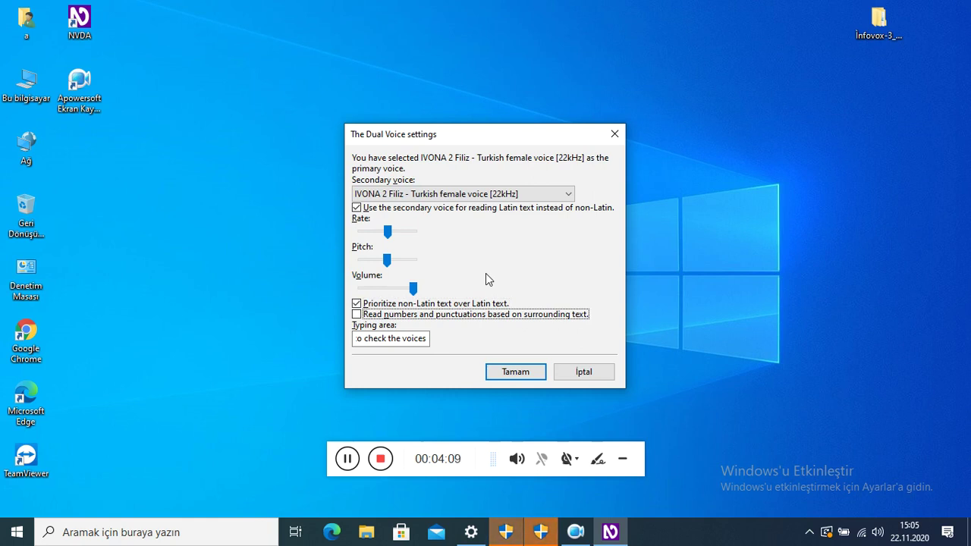
key("space")
key("Tab")
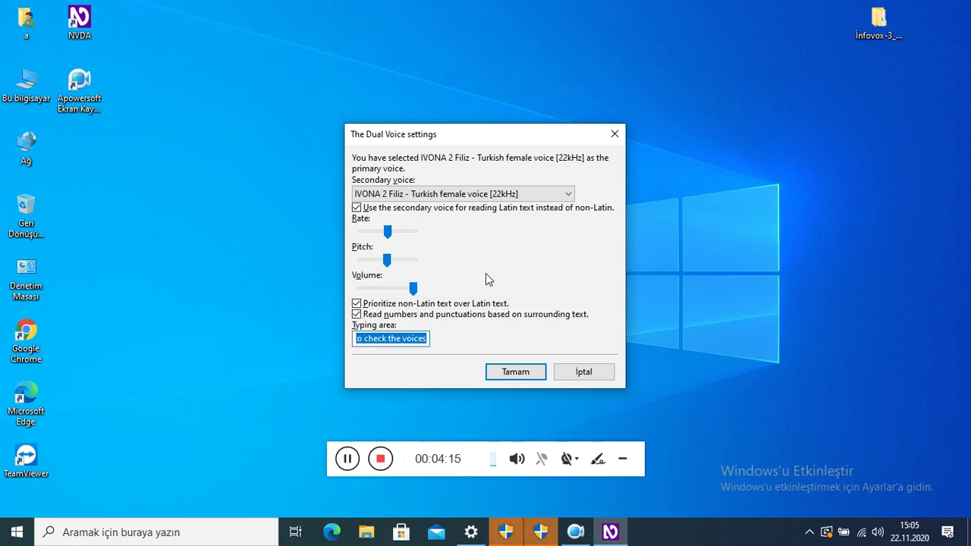
key("Return")
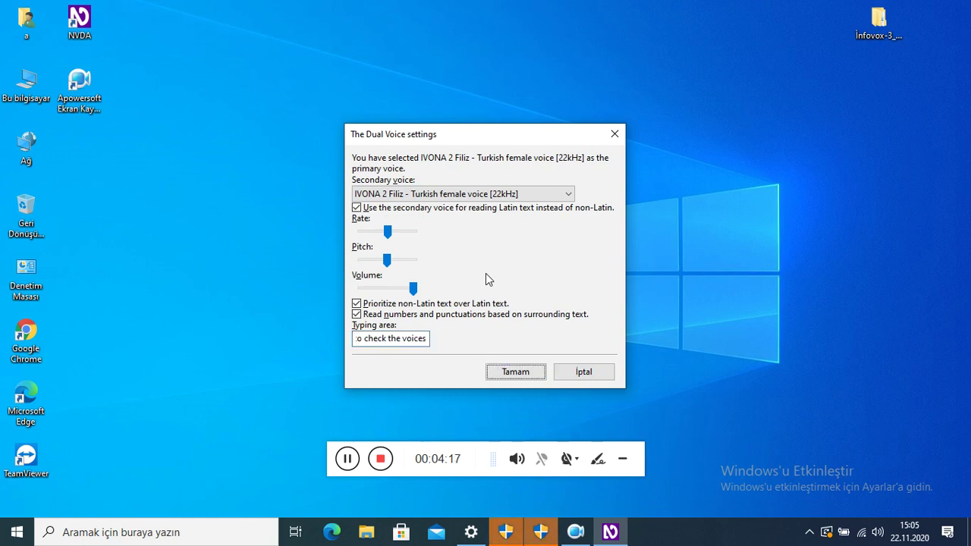
Open the Add-on packer from NVDA's tools (Araçlar)
key("Insert+n")
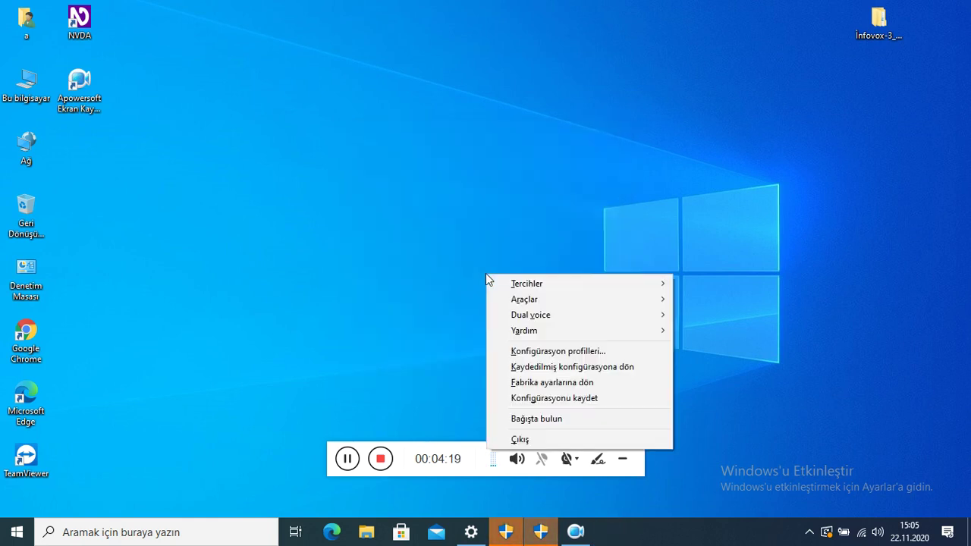
key("Down")
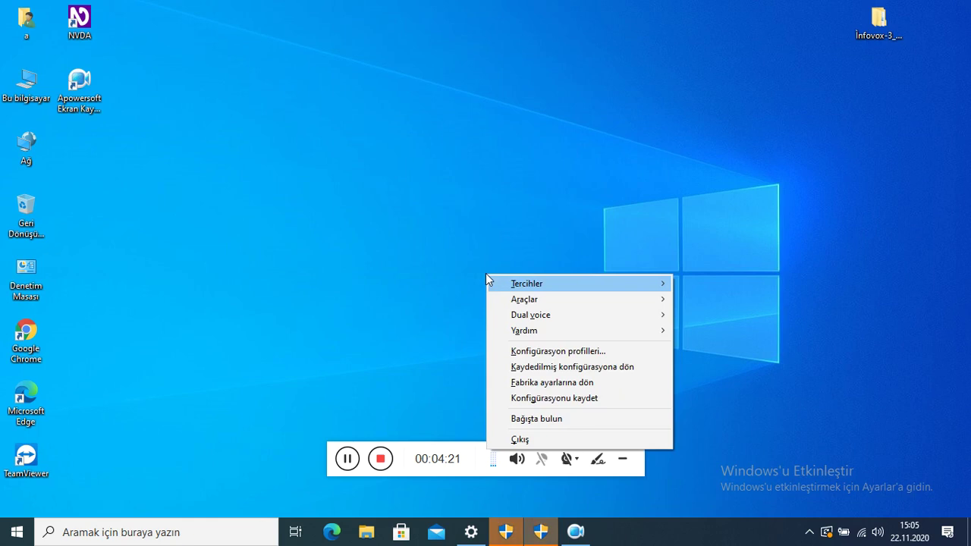
key("Down")
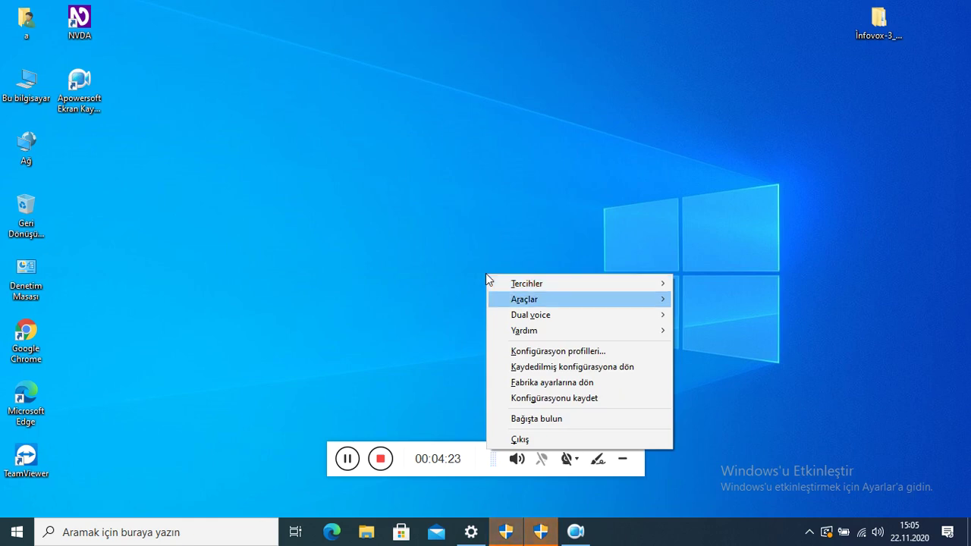
key("Right")
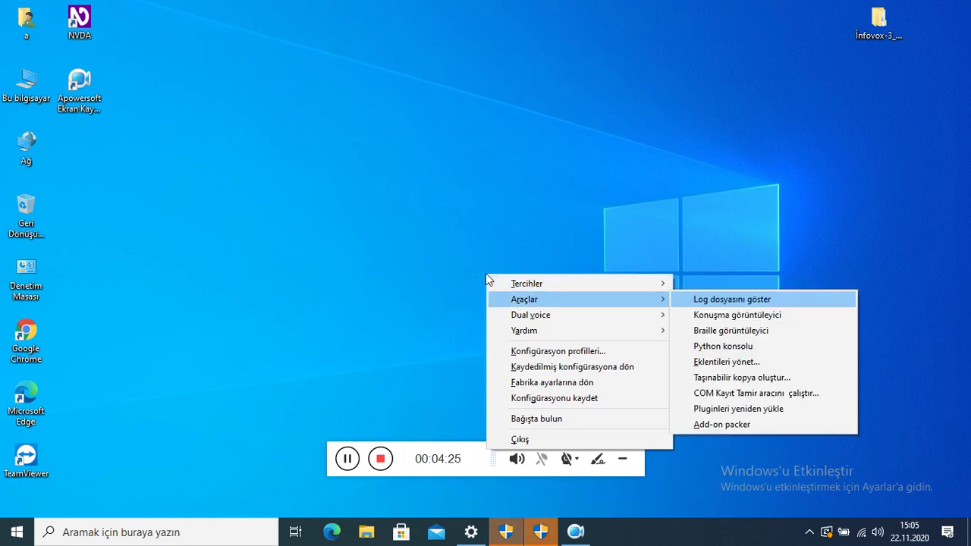
key("Down")
key("Down")
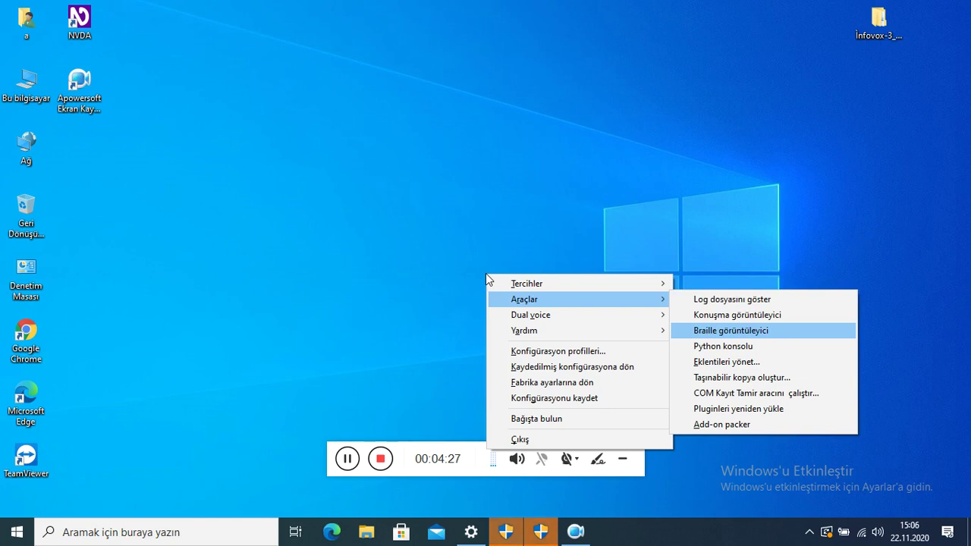
key("Down")
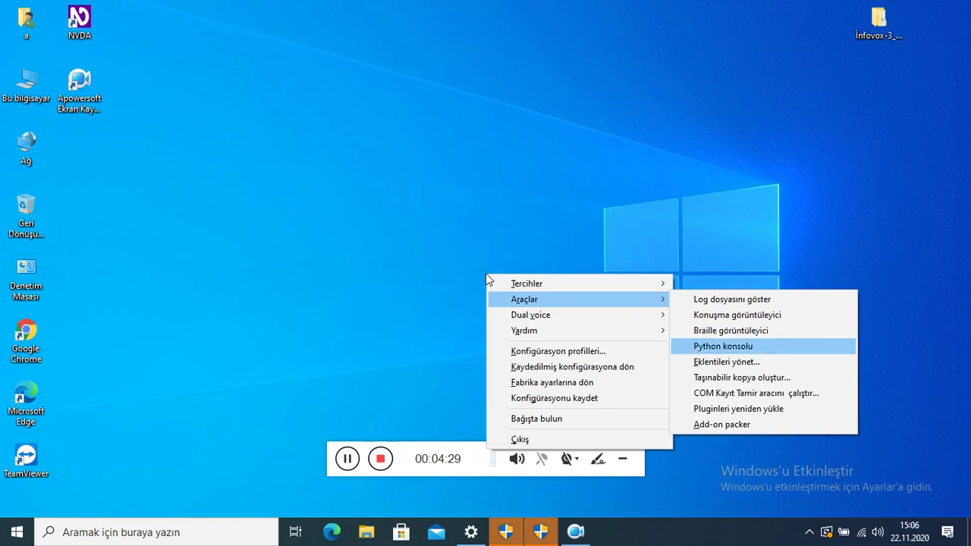
key("Down")
key("Down")
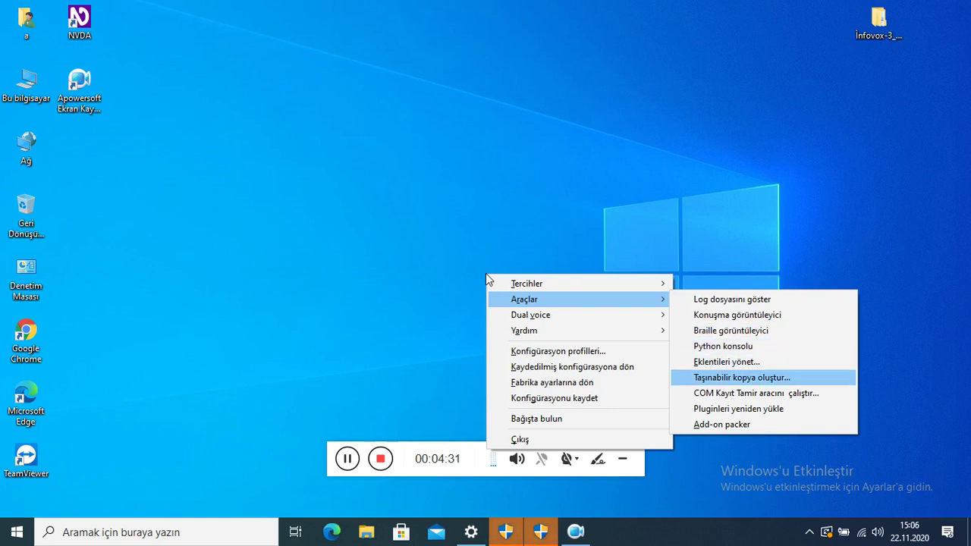
key("Down")
key("Down")
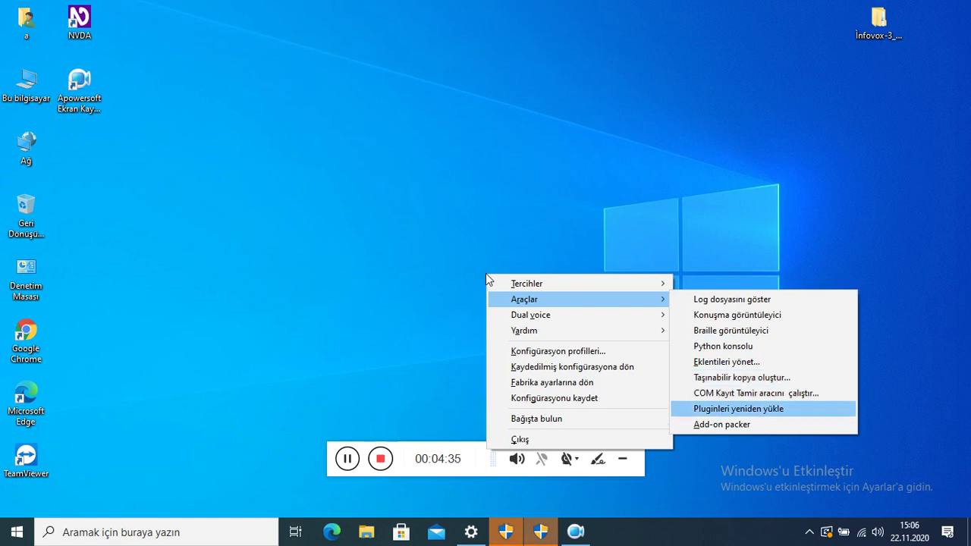
key("Down")
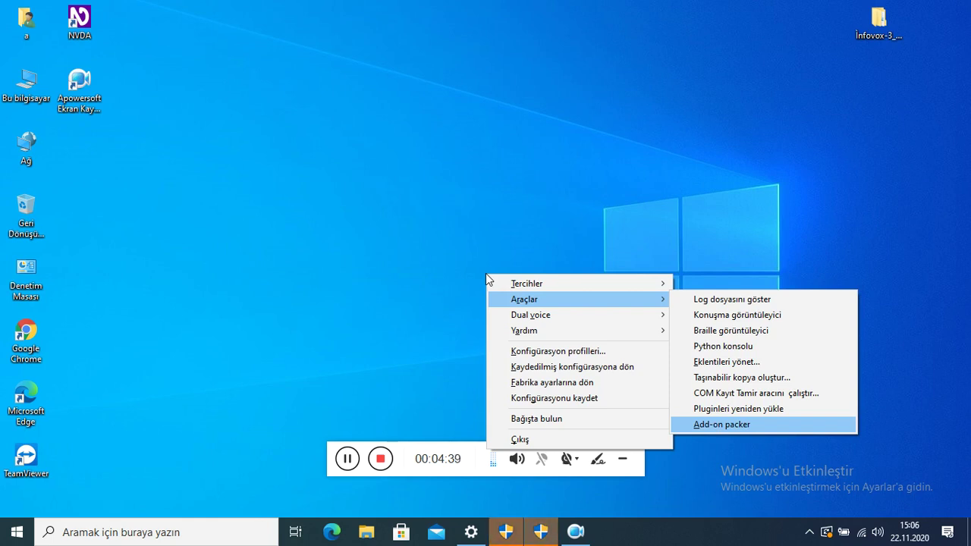
key("Return")
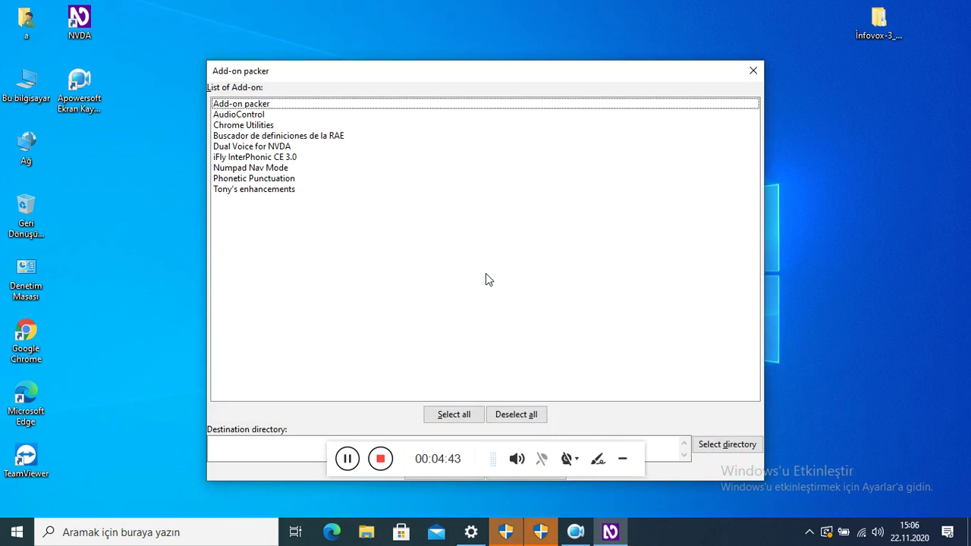
Select every add-on from AudioControl through Tony's enhancements for packing, leaving out Add-on packer itself
key("Down")
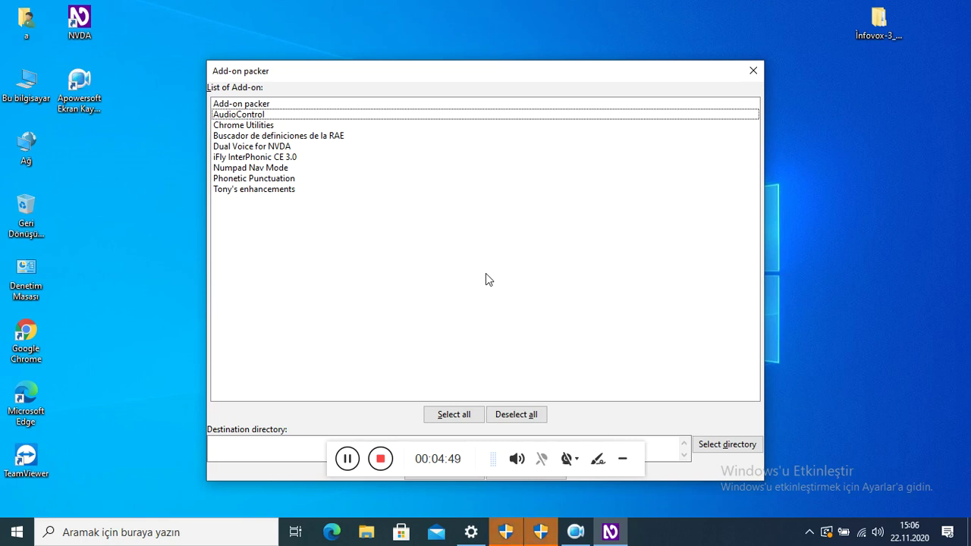
key("space")
key("Down")
key("space")
key("Down")
key("space")
key("Down")
key("space")
key("Down")
key("space")
key("Down")
key("space")
key("Down")
key("space")
key("Down")
key("space")
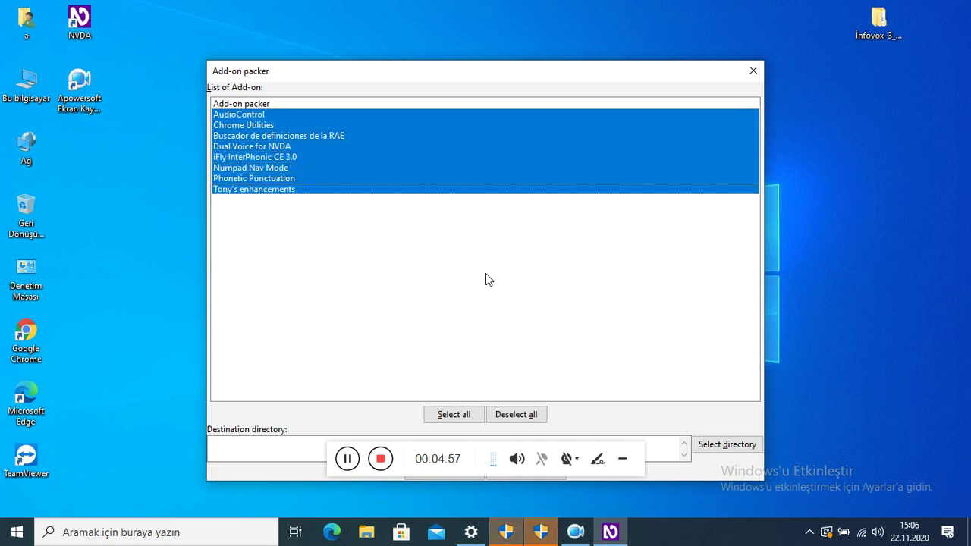
key("space")
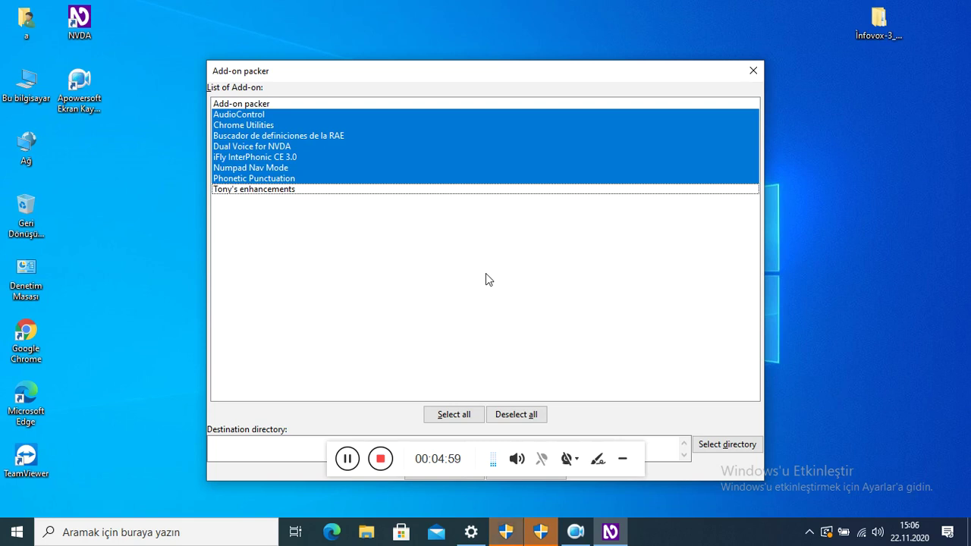
key("space")
Open the directory chooser for the add-on packages' destination
key("Tab")
key("Tab")
key("Tab")
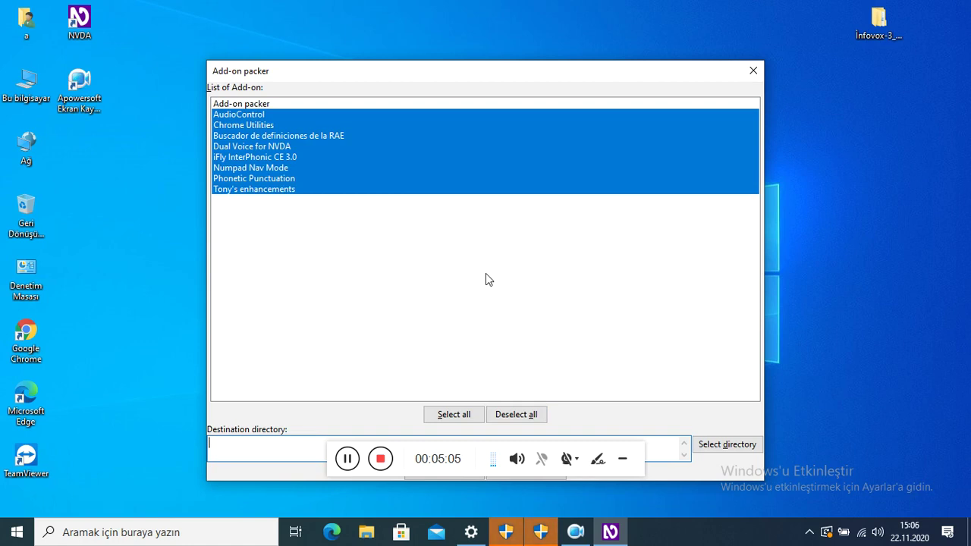
key("Tab")
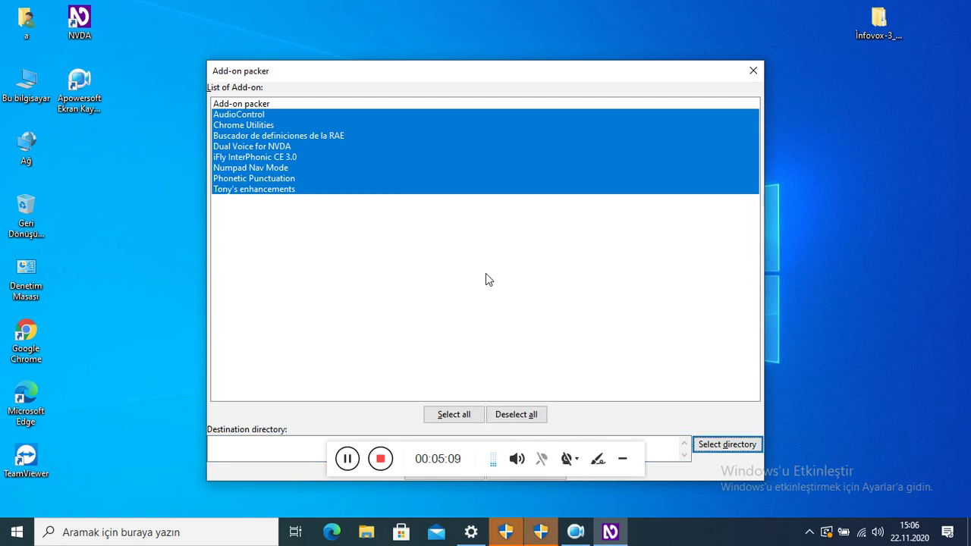
key("Return")
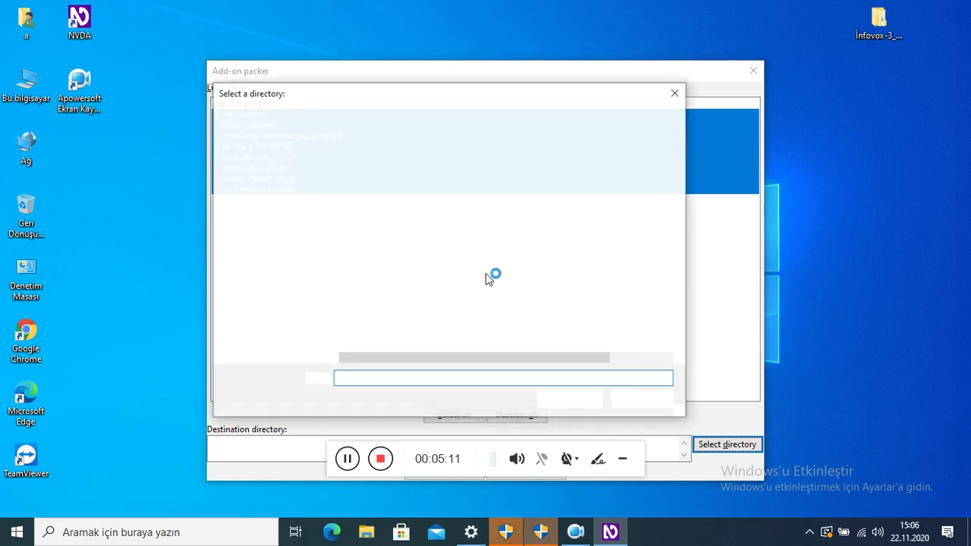
Browse to the desktop folder (Masaüstü) under Bu bilgisayar in the directory chooser
key("Tab")
key("Tab")
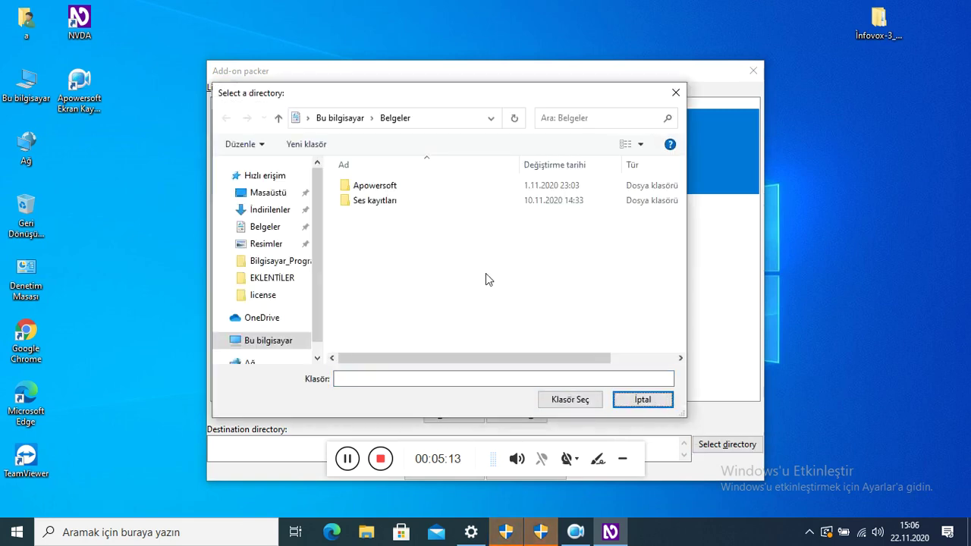
key("Tab")
key("Tab")
key("Tab")
key("Tab")
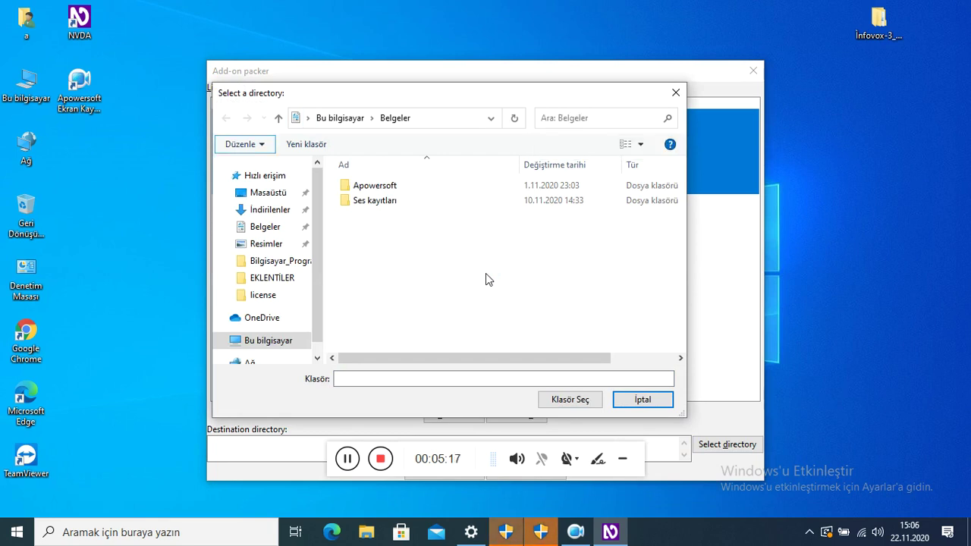
key("Return")
key("Down")
key("Escape")
key("Tab")
key("Down")
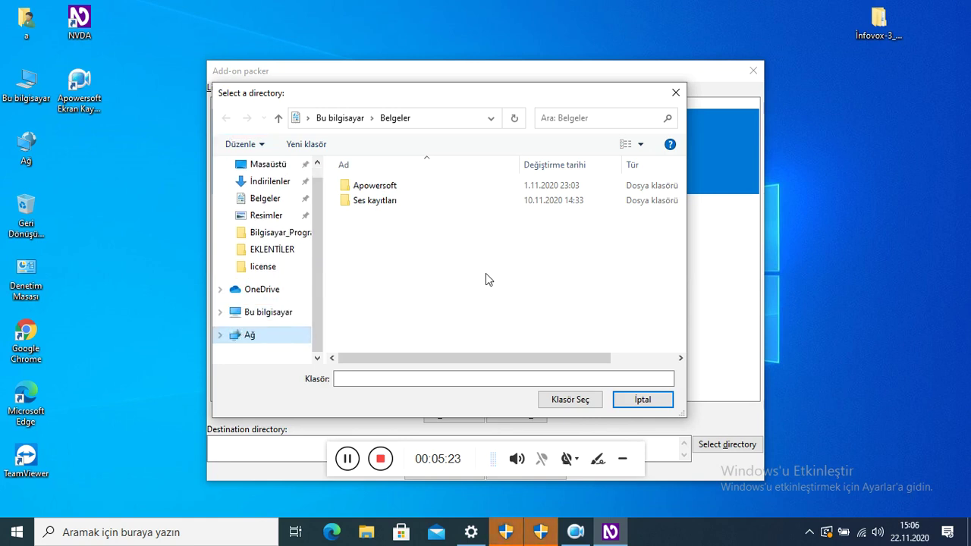
key("Up")
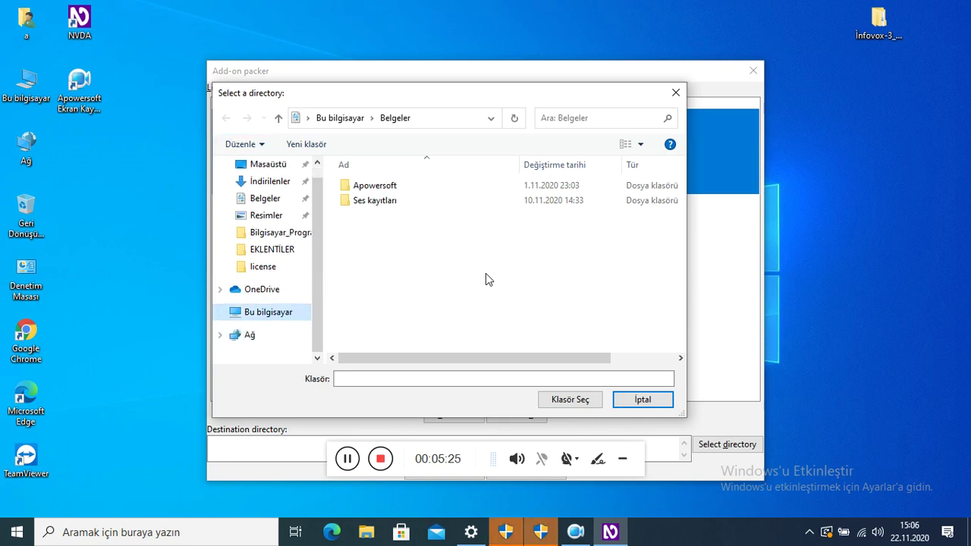
key("Right")
key("Down")
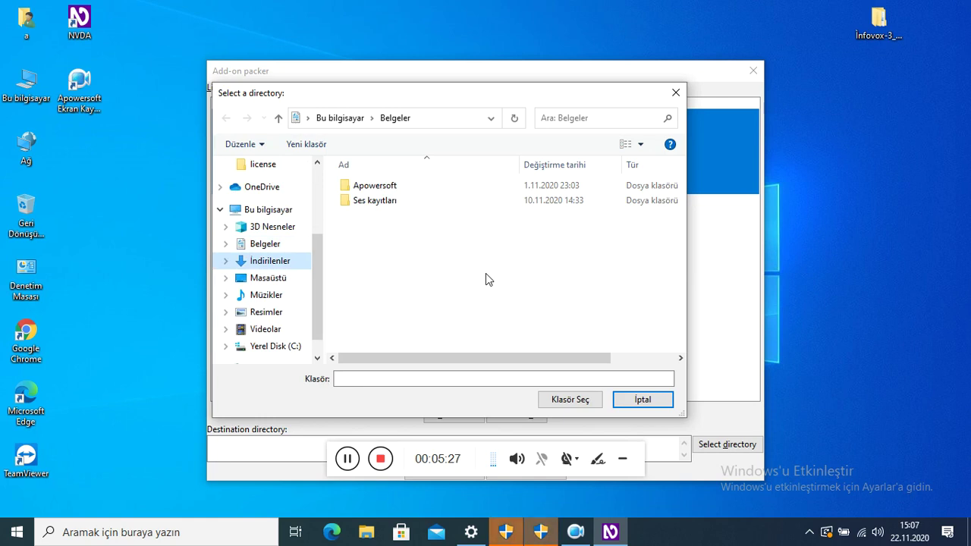
key("Down")
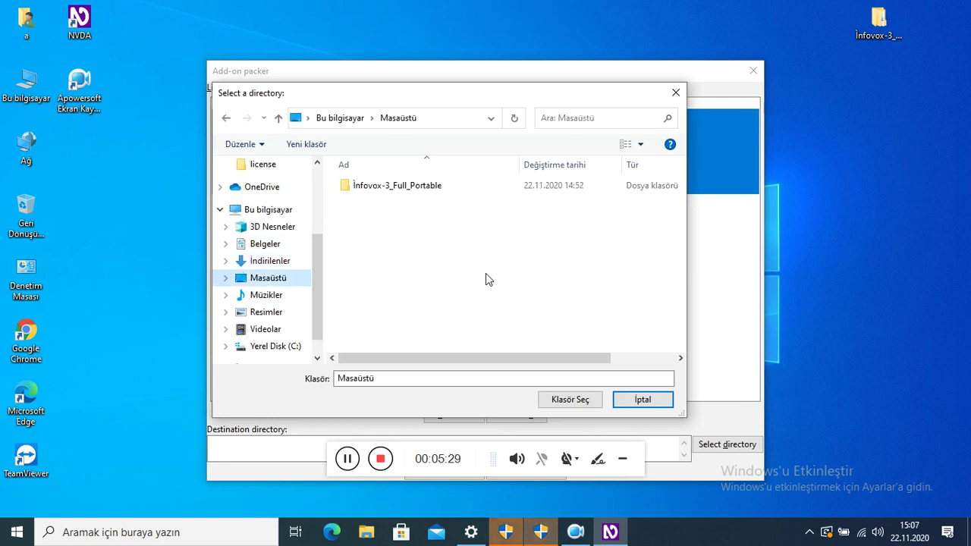
Confirm Masaüstü as the destination directory and generate packages of the selected add-ons there
key("Tab")
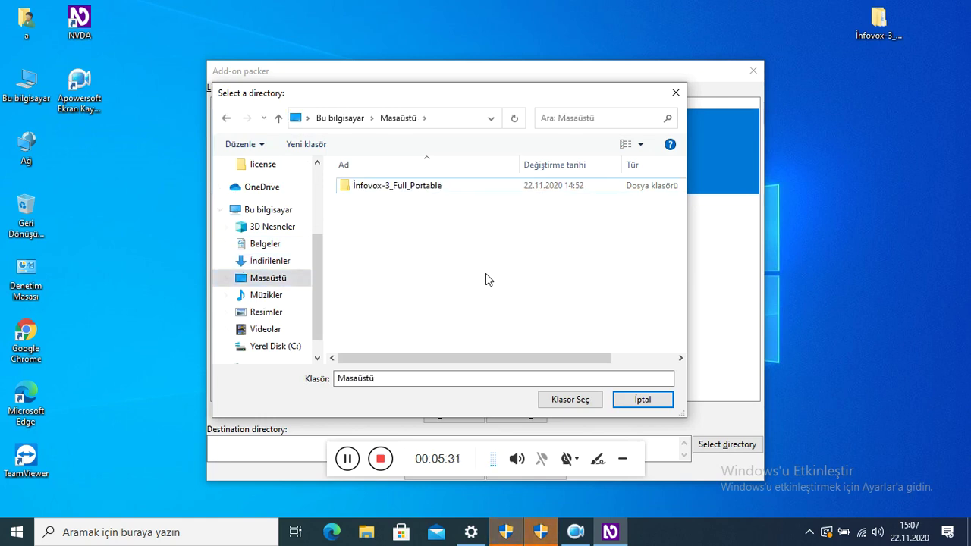
key("Tab")
key("Tab")
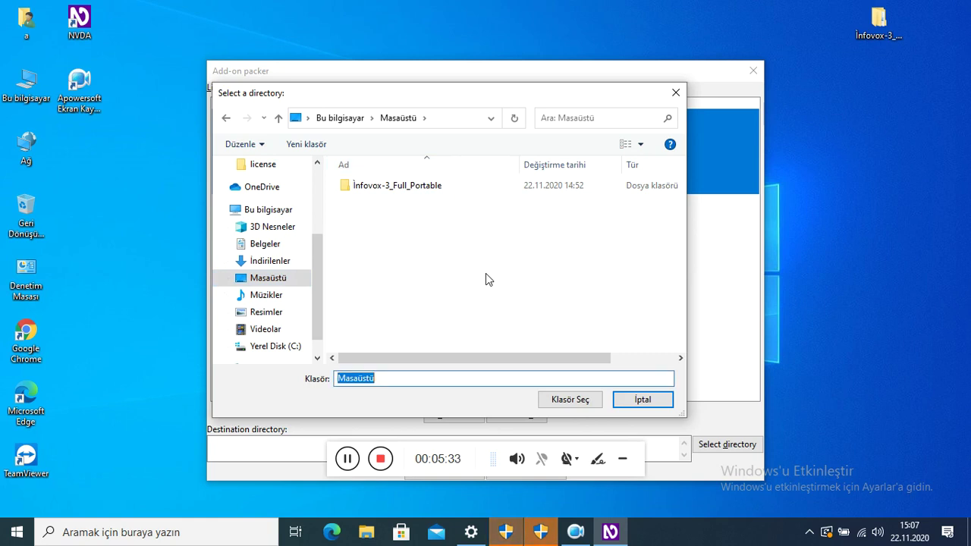
key("Tab")
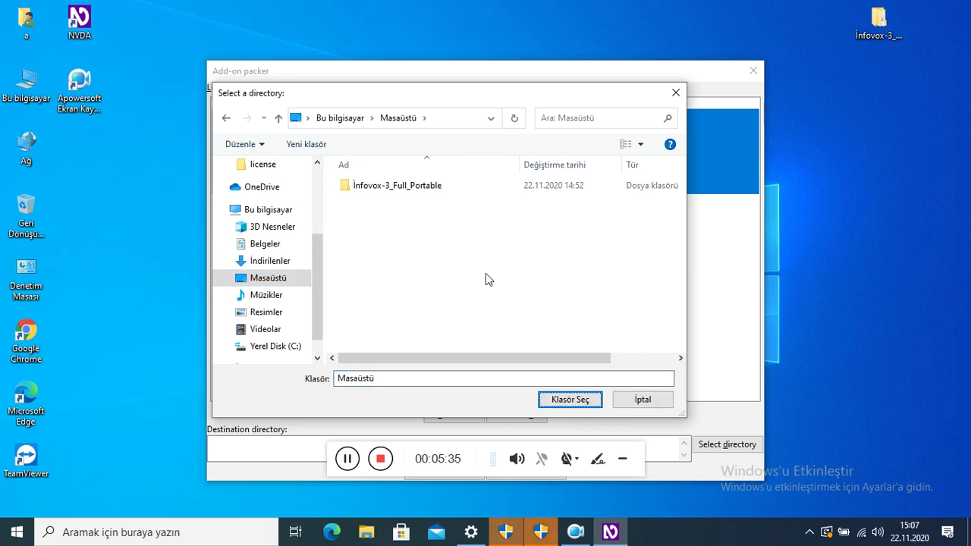
key("Return")
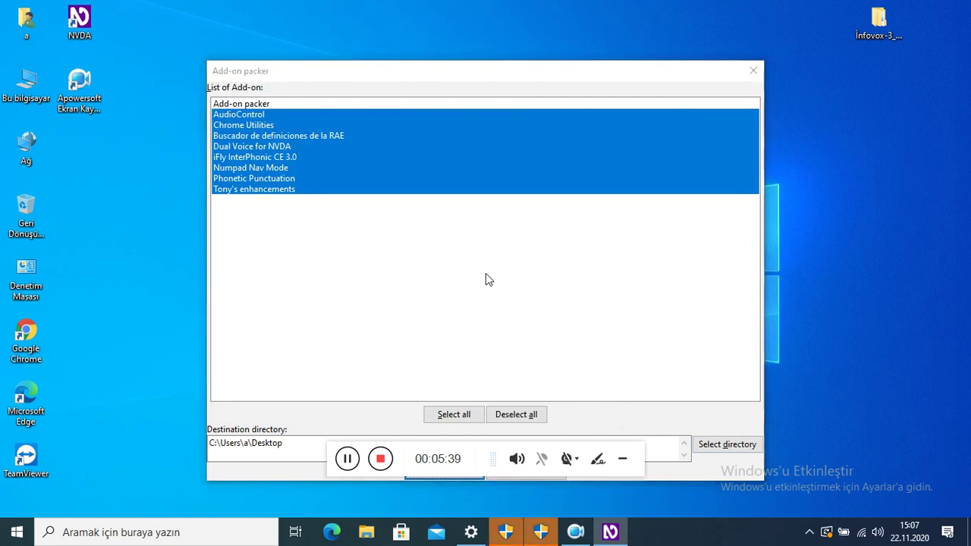
key("Return")
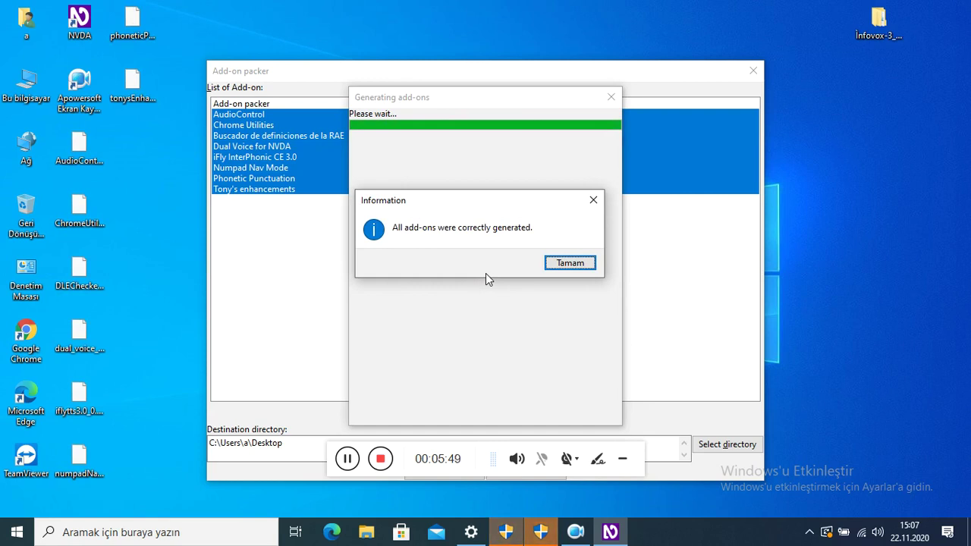
key("Return")
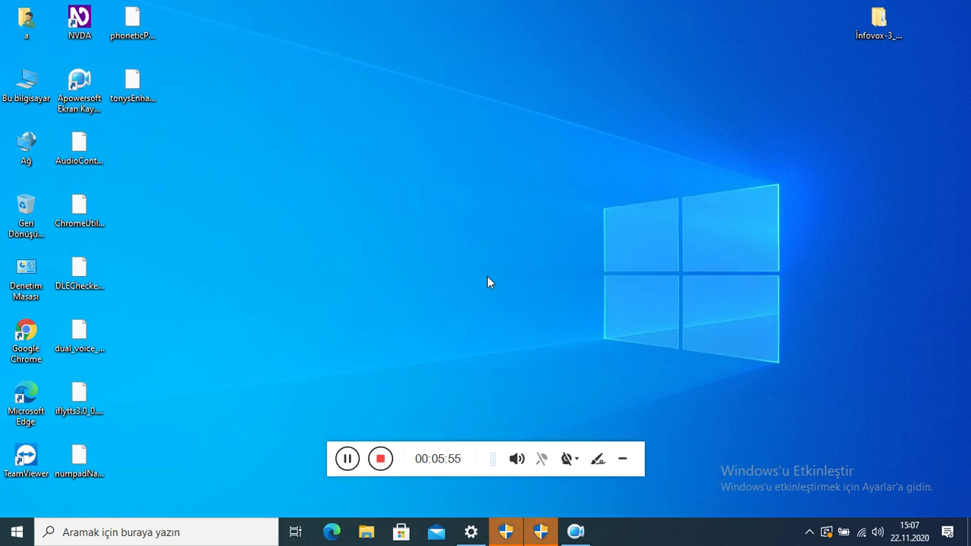
Try to permanently delete the İnfovox-3_Full_Portable folder from the desktop, then cancel the operation
key("Right")
key("Right")
key("Right")
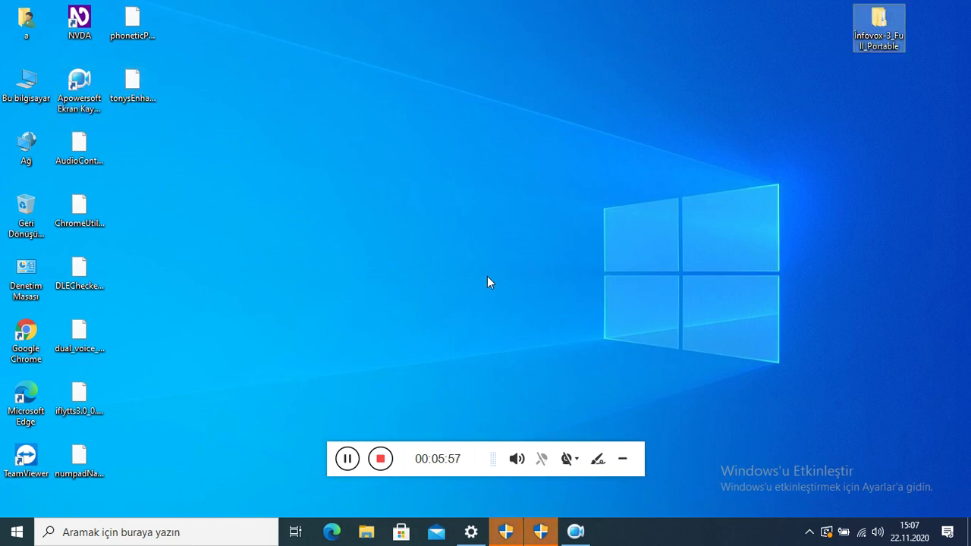
key("shift+Delete")
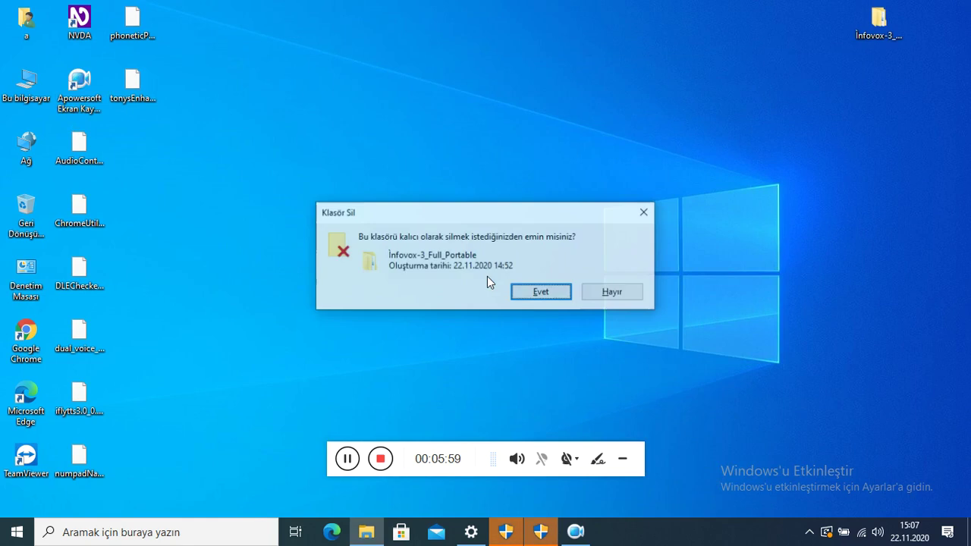
key("Right")
key("Left")
key("Return")
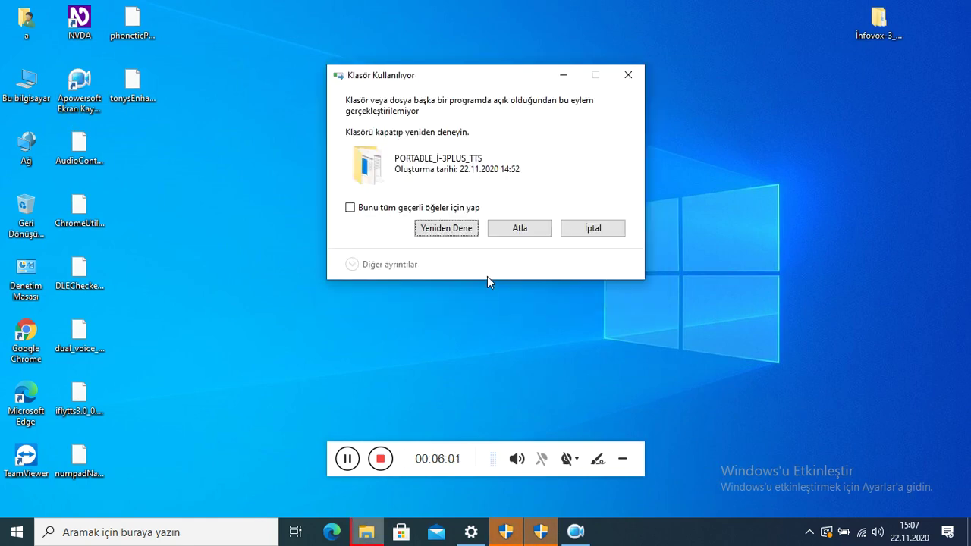
key("Right")
key("Right")
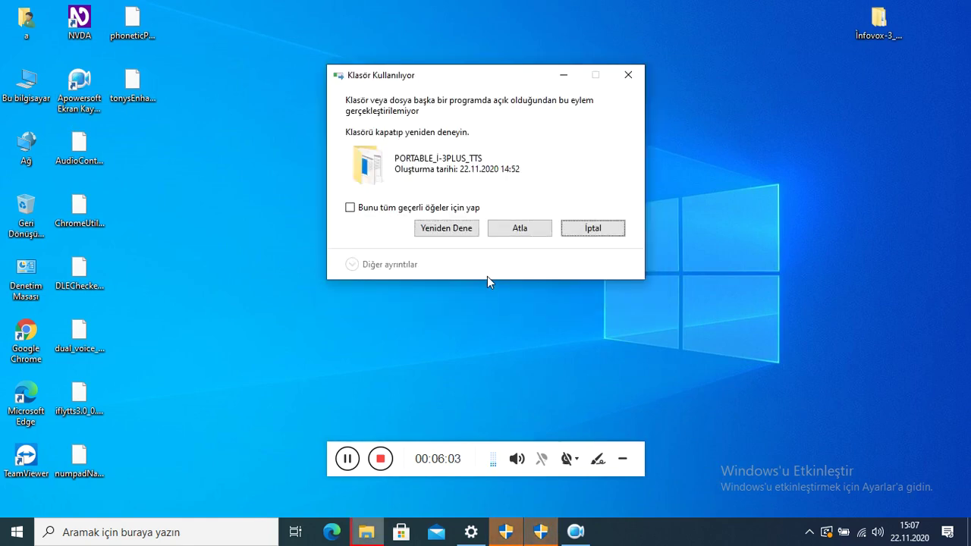
key("Return")
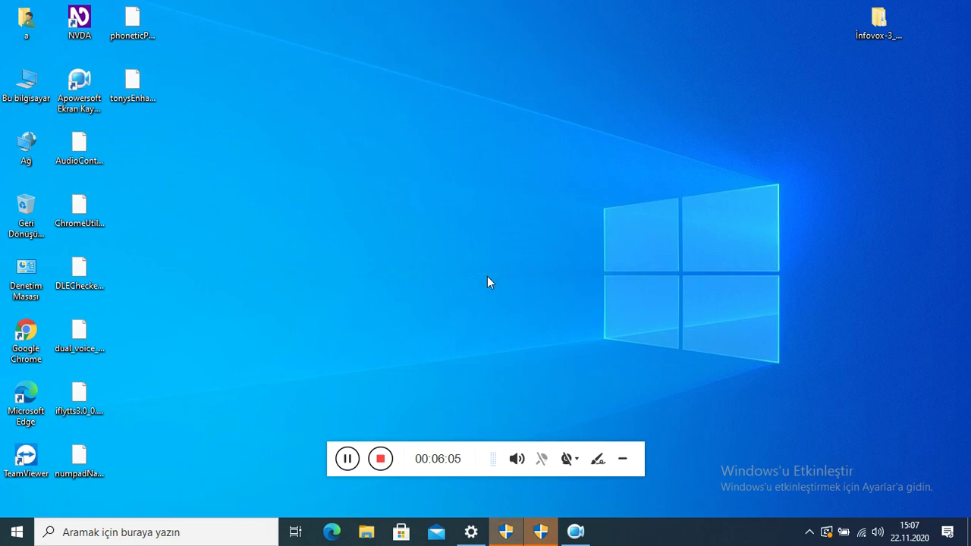
Open the generated phoneticPunctuation_1.0_Gen.nvda-addon package from the desktop to view its installation prompt, and dismiss the prompt
key("Left")
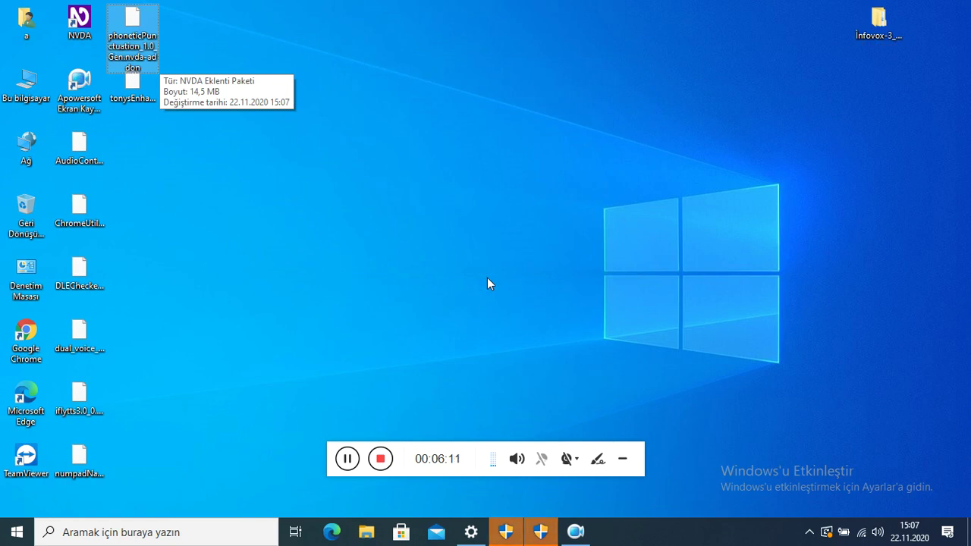
key("Return")
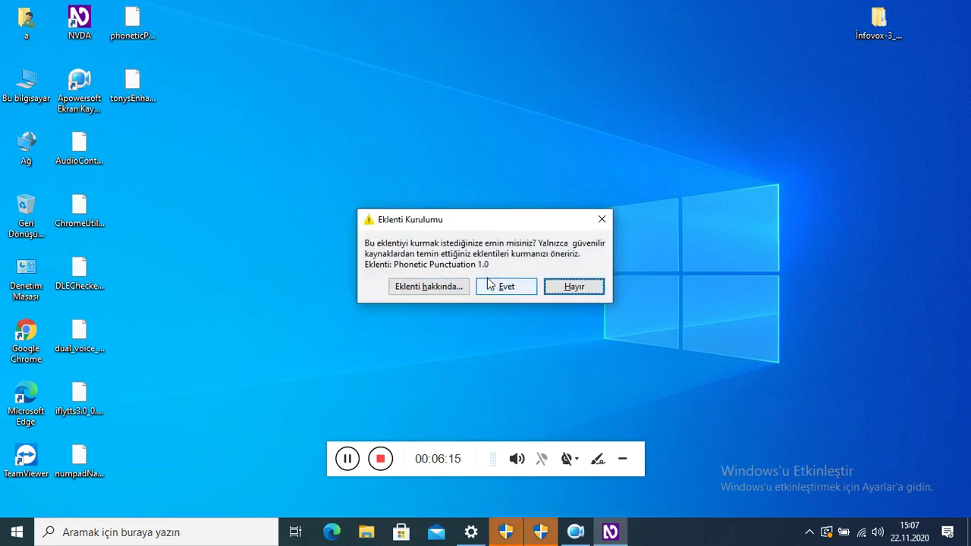
left_click(488, 284)
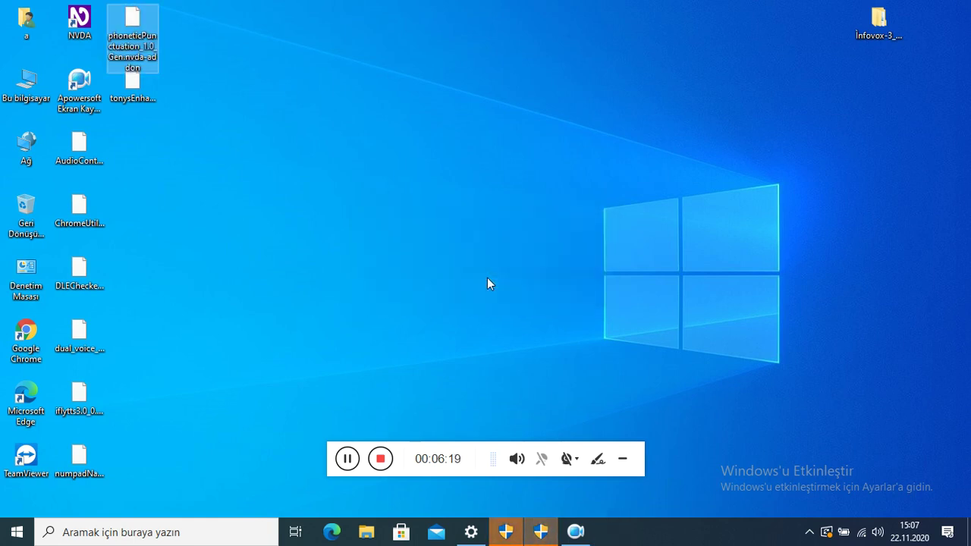
right_click(487, 284)
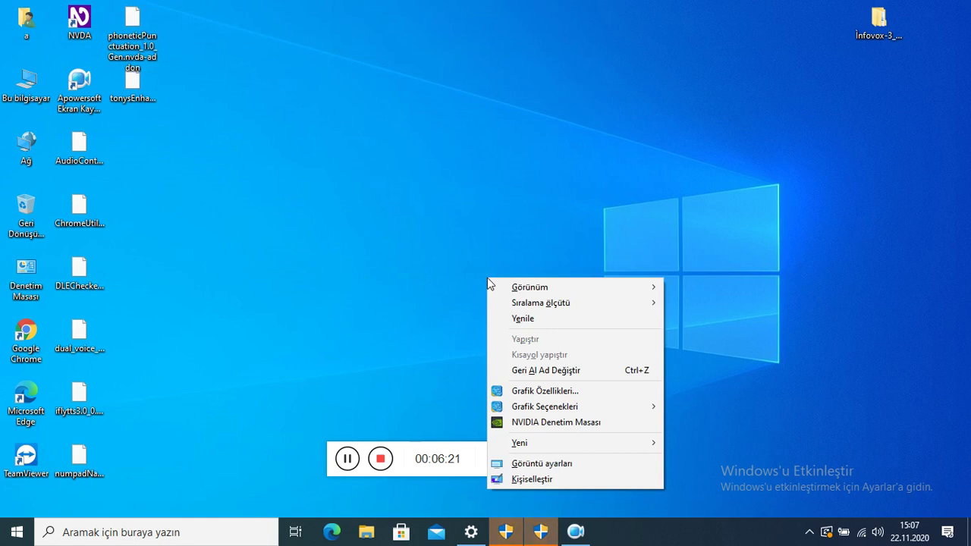
key("Escape")
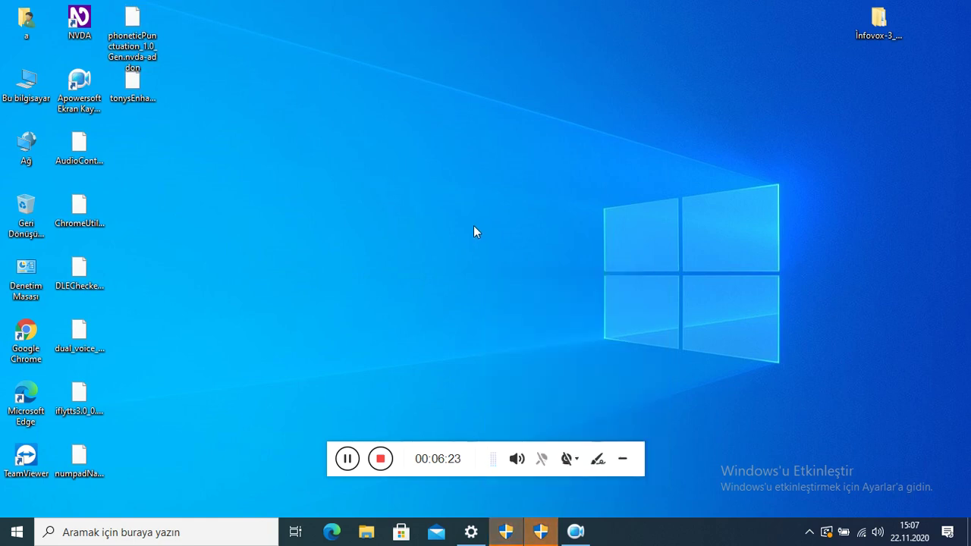
Look through the Dual voice entries in the NVDA menu, including its settings and website links
key("Down")
key("insert+n")
key("Down")
key("Down")
key("Down")
key("Right")
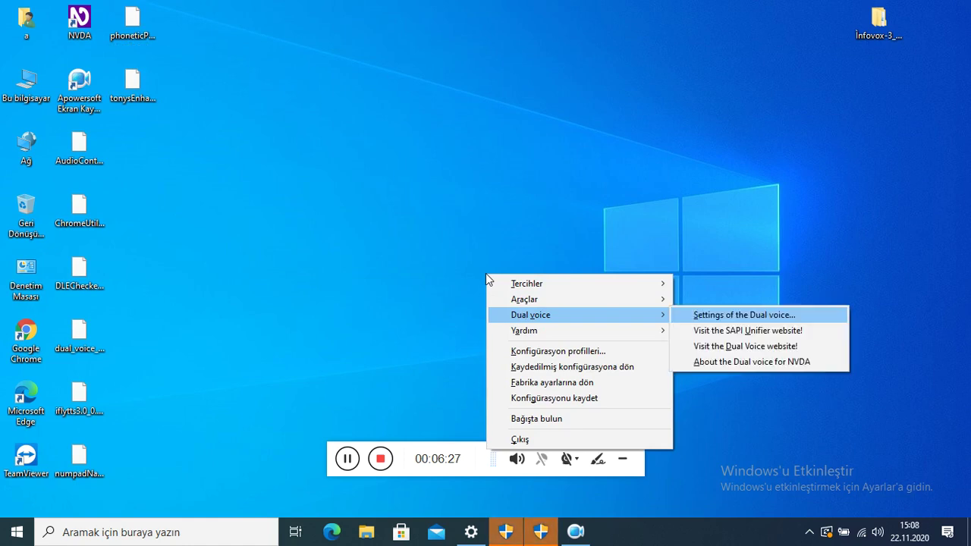
key("Up")
key("Up")
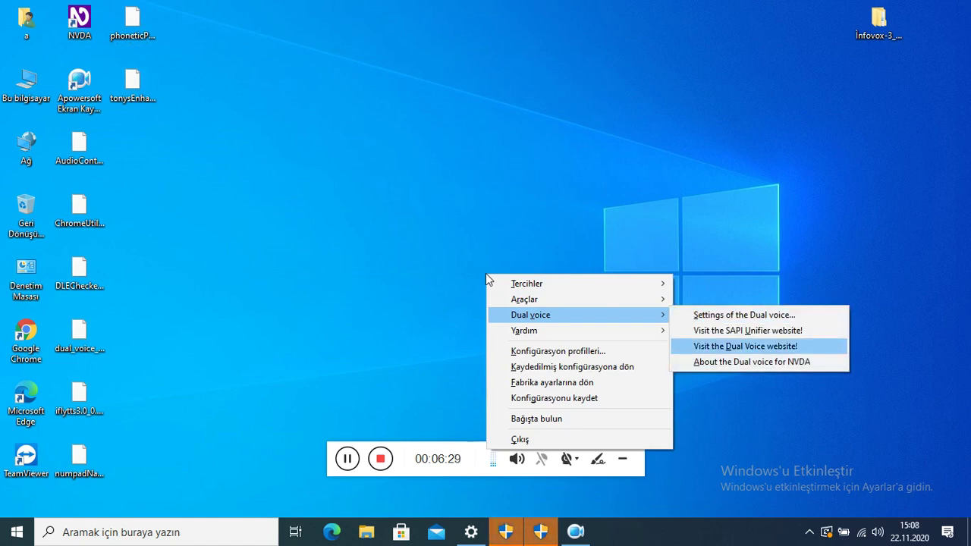
key("Up")
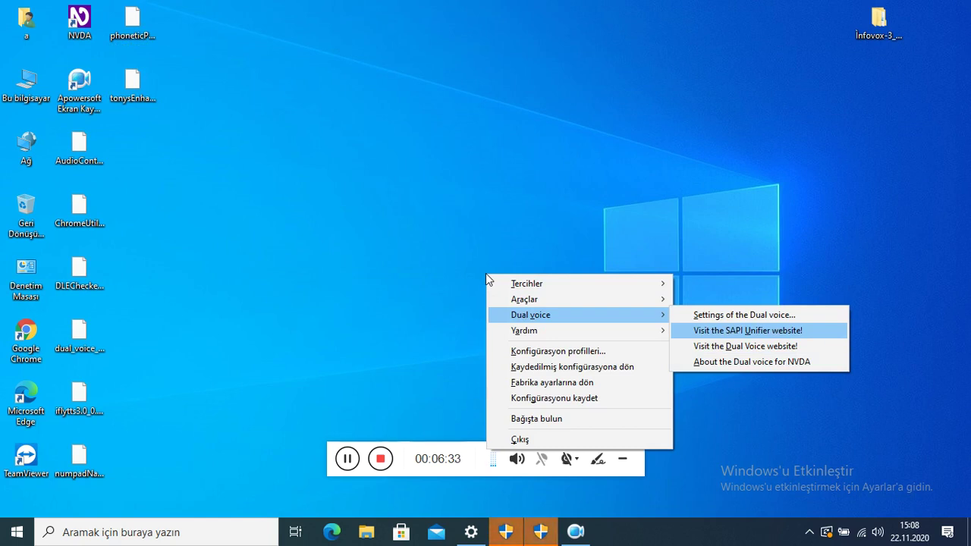
key("Up")
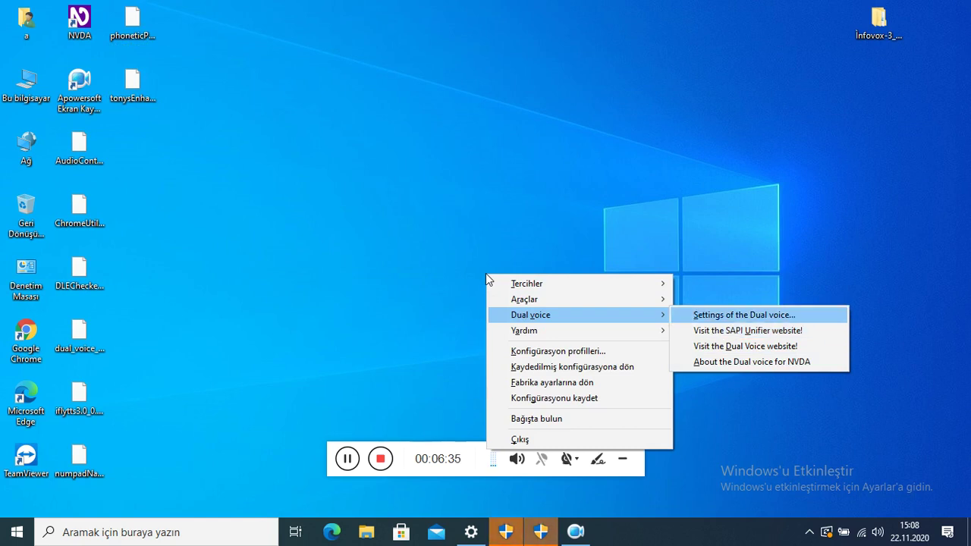
Leave the Dual voice entries and open the NVDA settings from the preferences (Tercihler)
key("Left")
key("Down")
key("Down")
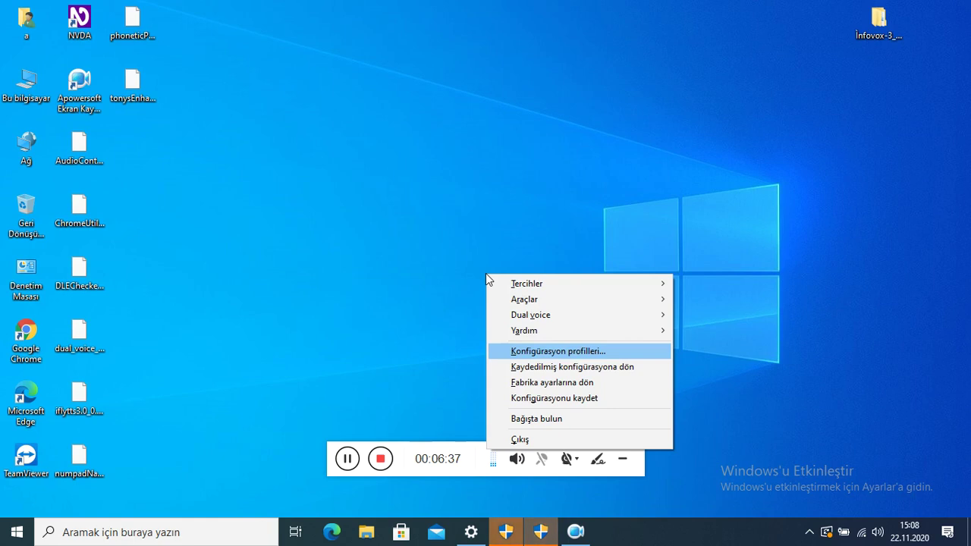
key("Down")
key("Down")
key("Down")
key("Down")
key("Down")
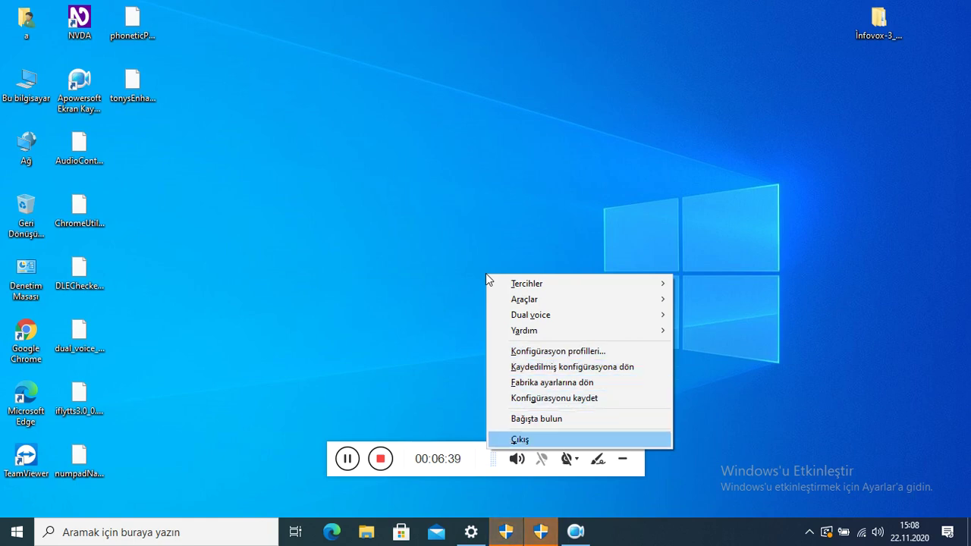
key("Down")
key("Right")
key("Return")
Look through the NVDA settings categories from Konuşma down to Numpad Nav Mode
key("Down")
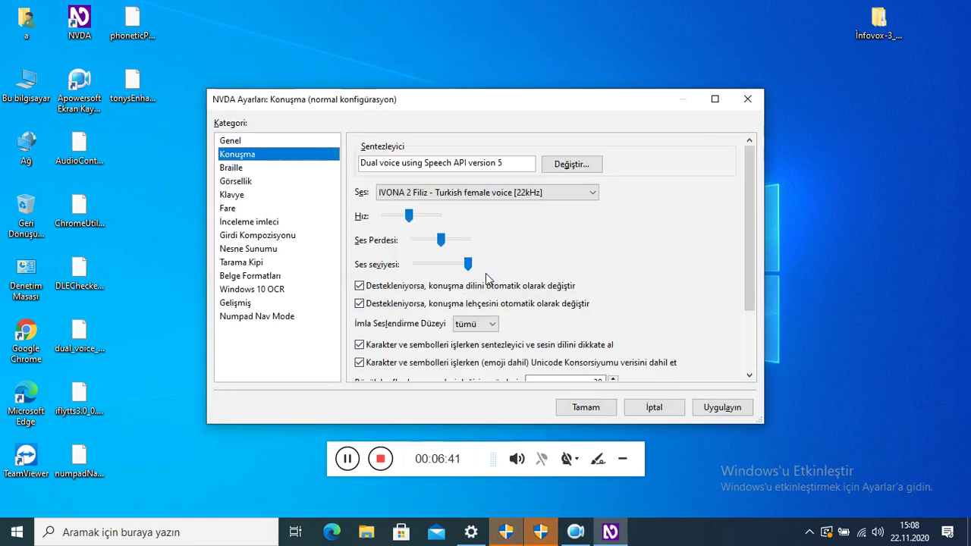
key("Down")
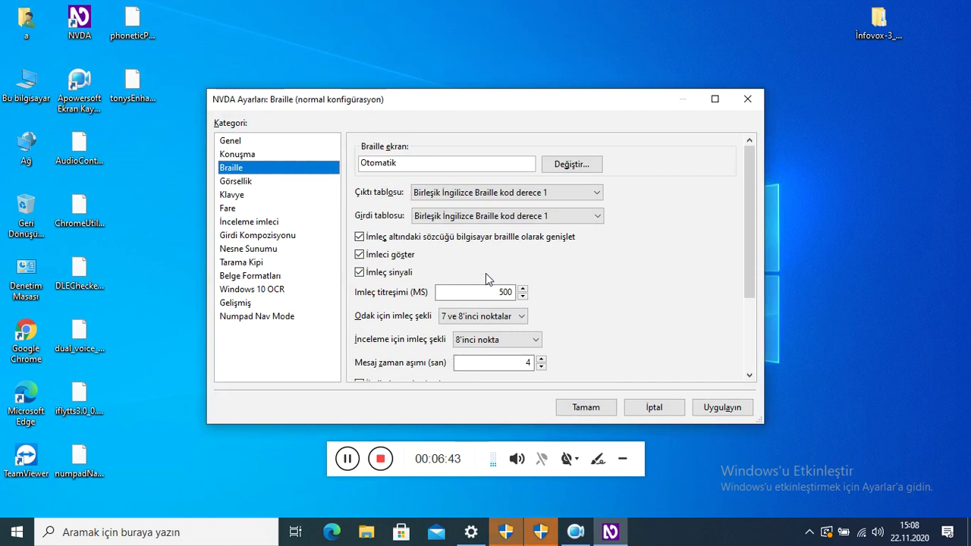
key("Down")
key("Down")
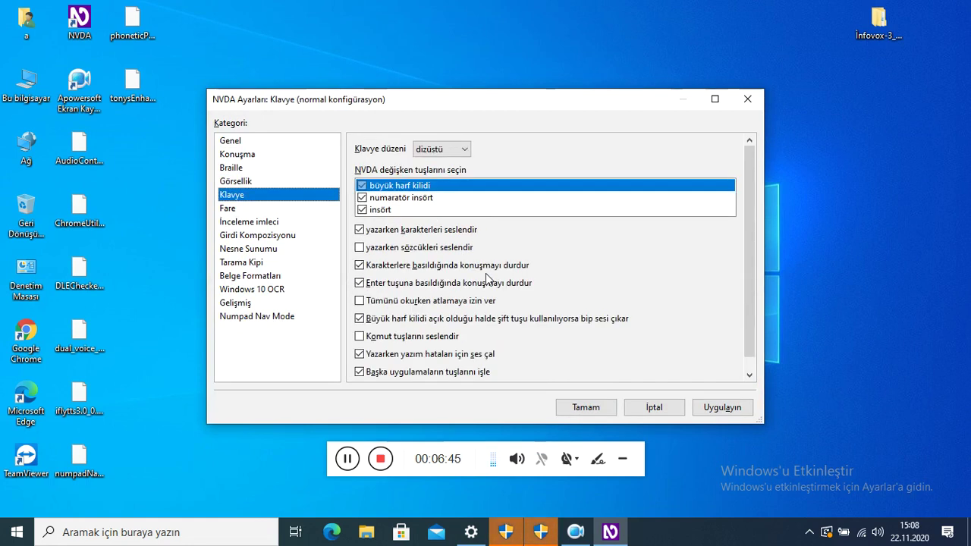
key("Down")
key("Down")
key("Down")
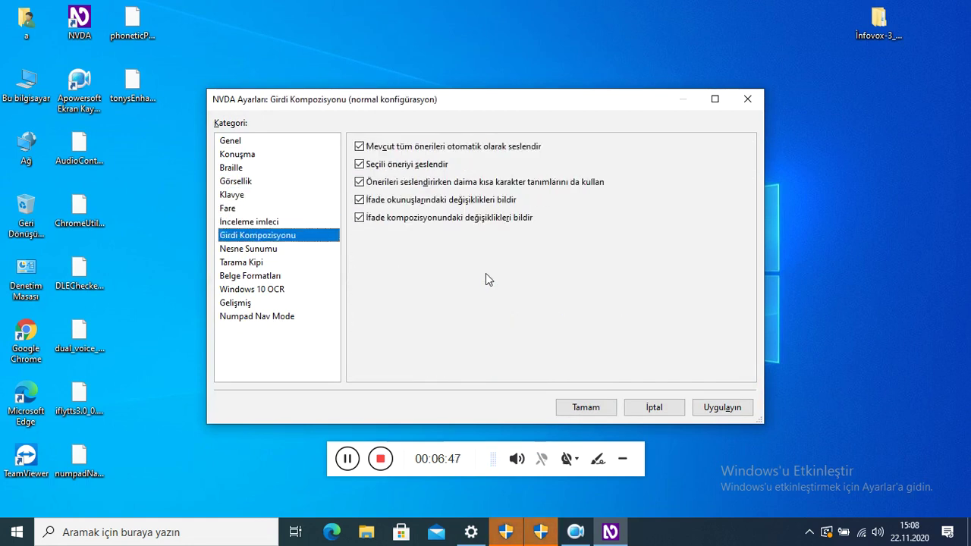
key("Down")
key("Down")
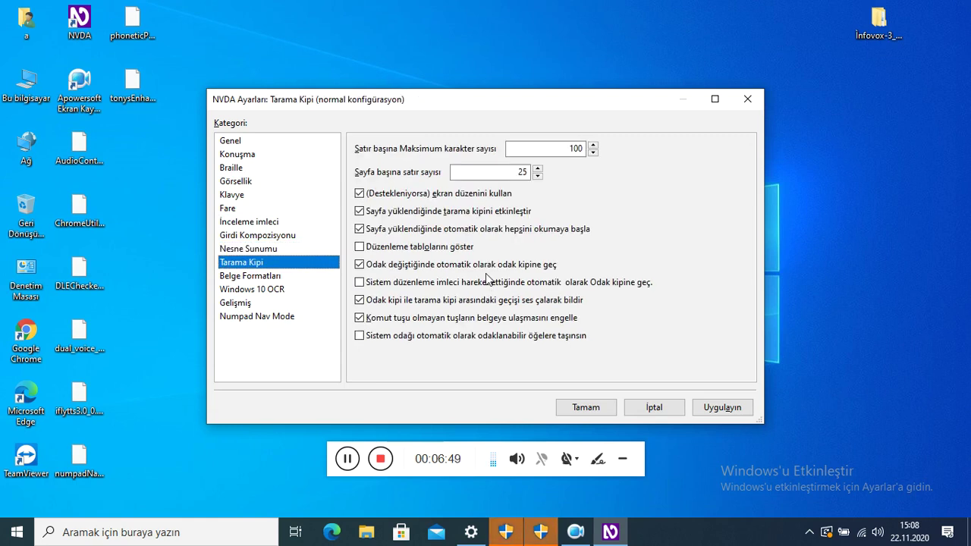
key("Down")
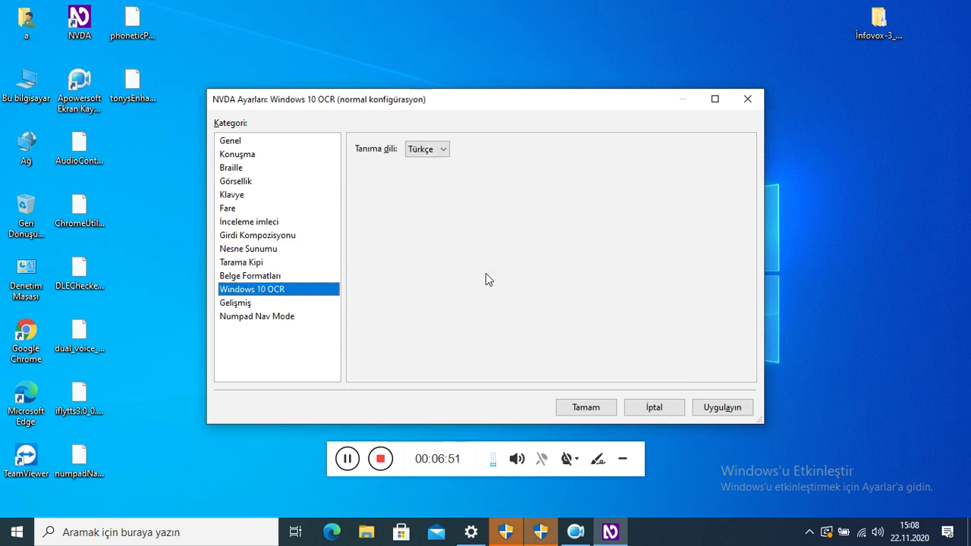
key("Down")
key("Down")
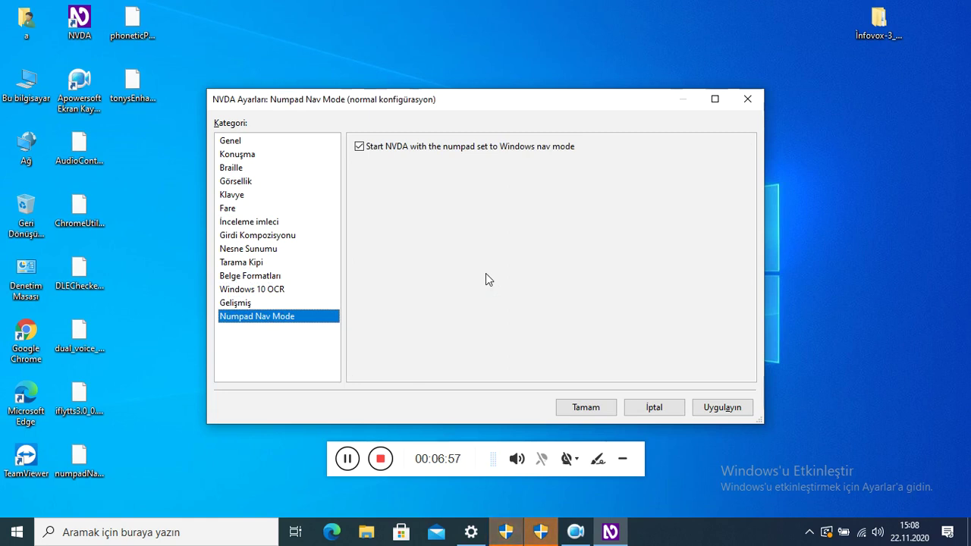
Check the Numpad Nav Mode startup option and accept the NVDA settings with it still enabled
key("Tab")
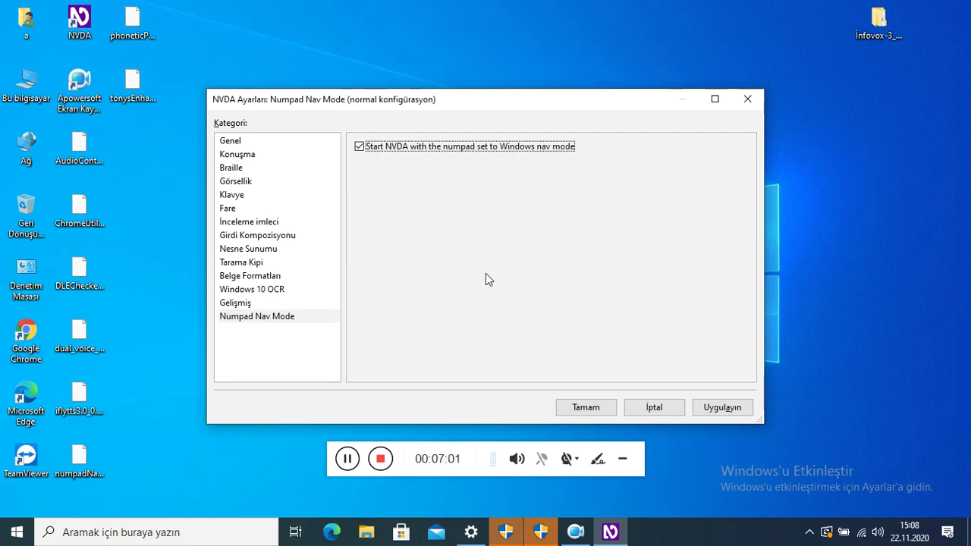
key("Tab")
key("Return")
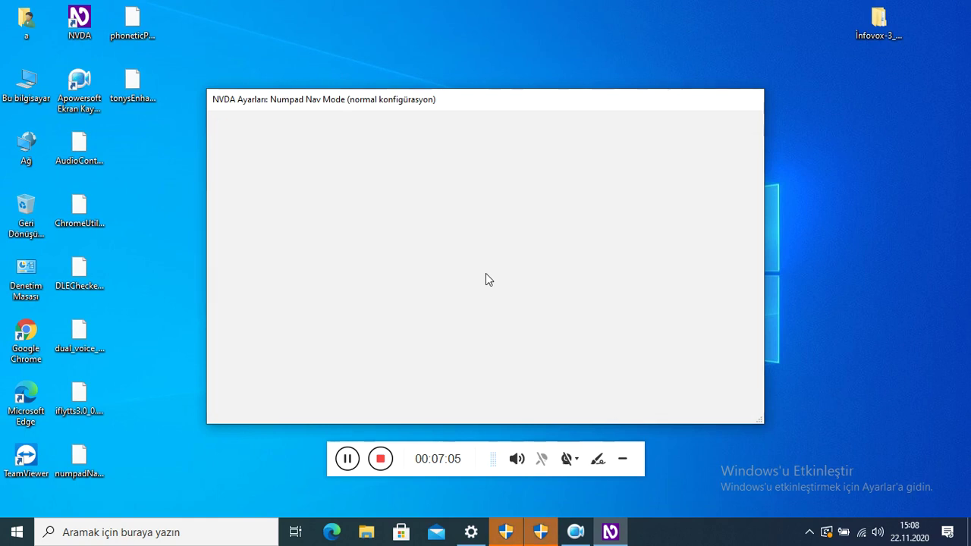